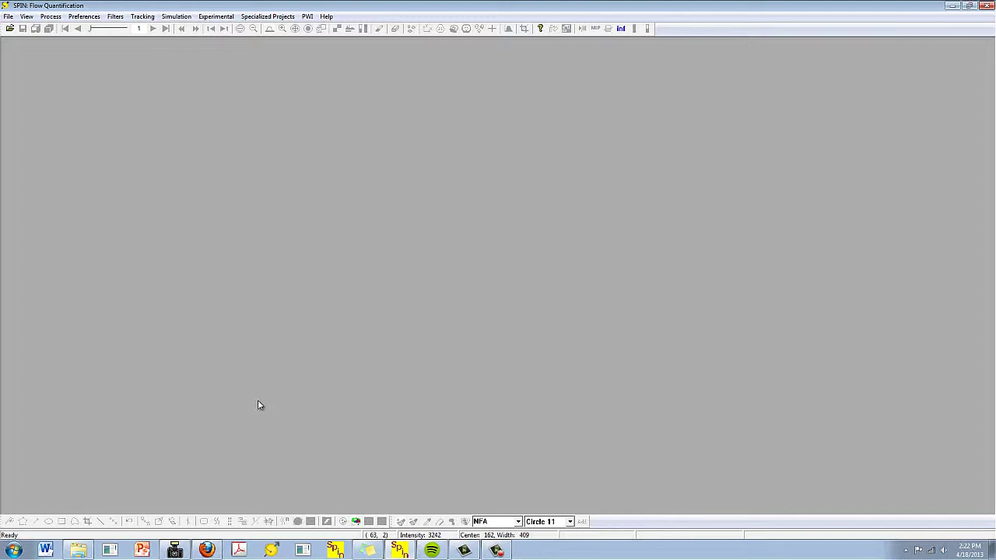
- Open SPIN's Preferences menu to reach the Flow Mode option
left_click(83, 16)
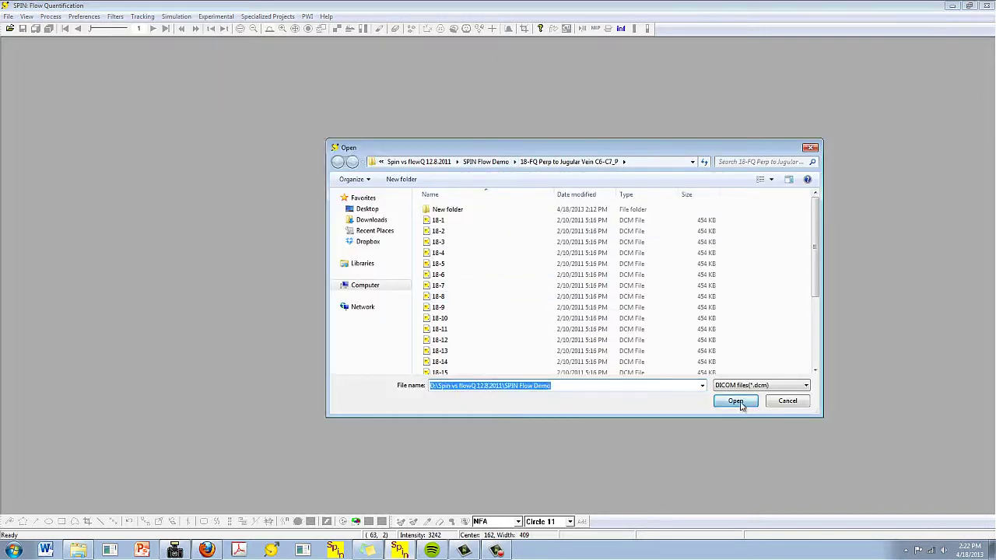
- Open the 17-1 magnitude image and load 18-1 from the 18-FQ Perp to Jugular folder as its phase image
double_click(468, 211)
double_click(469, 210)
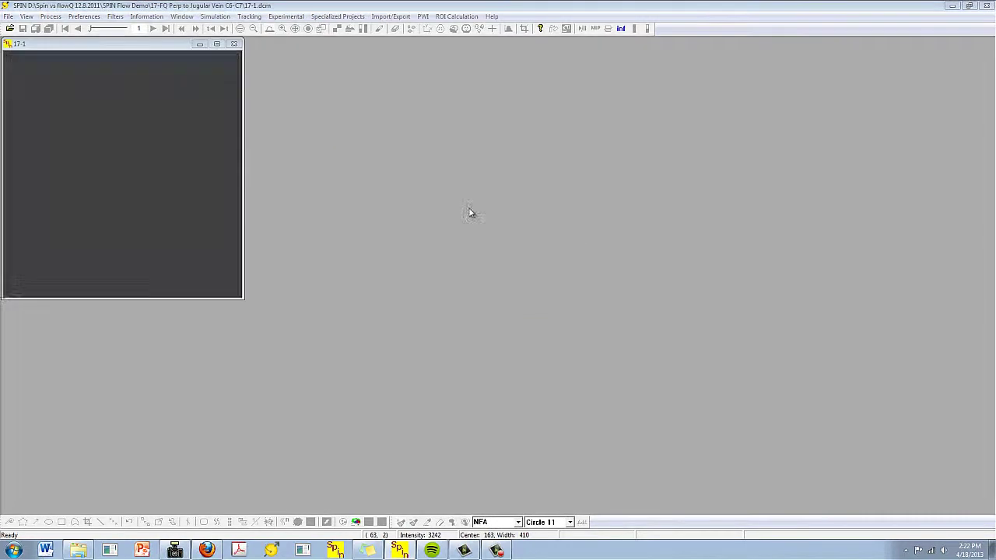
left_click(500, 294)
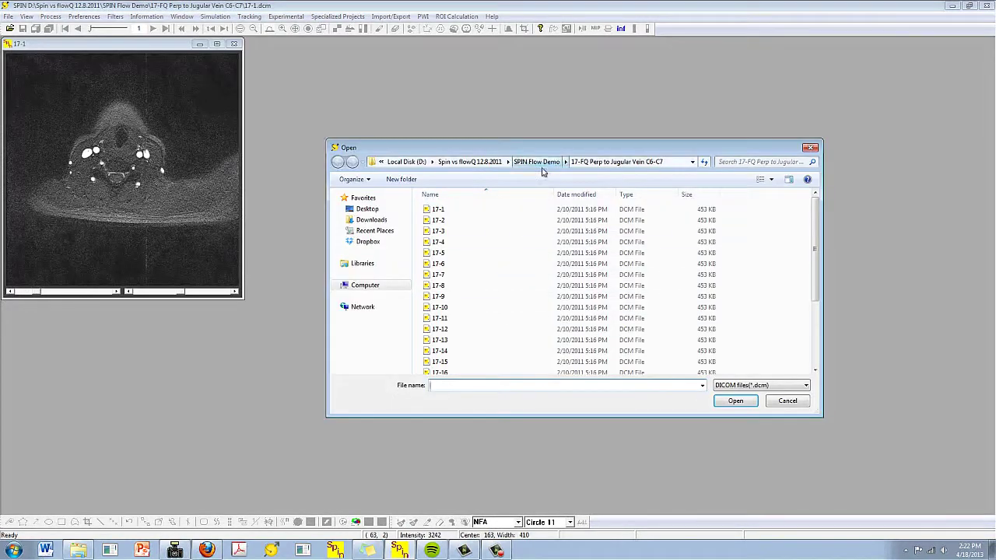
left_click(506, 161)
double_click(467, 223)
double_click(453, 221)
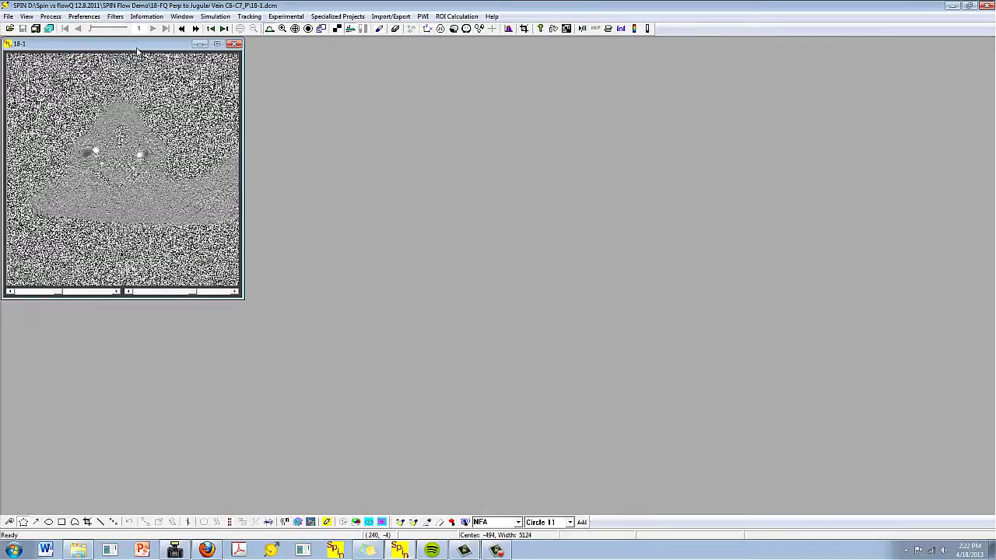
- Arrange the 17-1 and 18-1 windows side by side and enlarge both images
left_click_drag(137, 50, 580, 49)
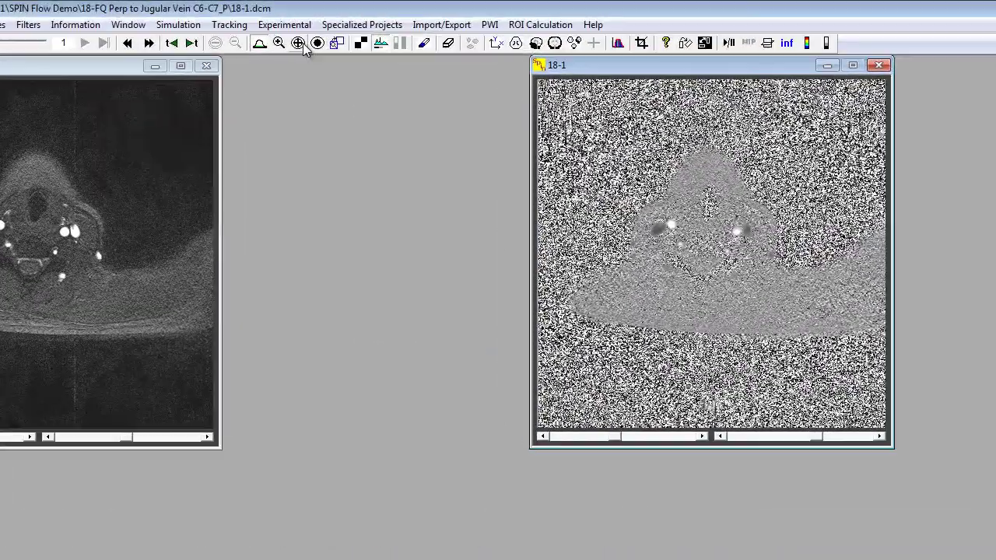
left_click(335, 45)
left_click(334, 45)
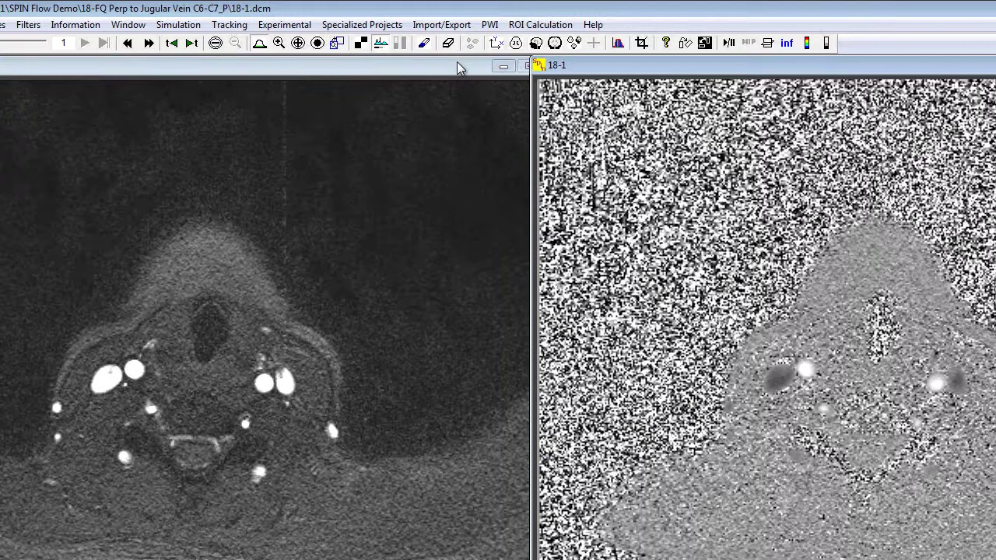
- Shift the 18-1 window right and zoom in on the neck vessels
left_click_drag(586, 70, 620, 72)
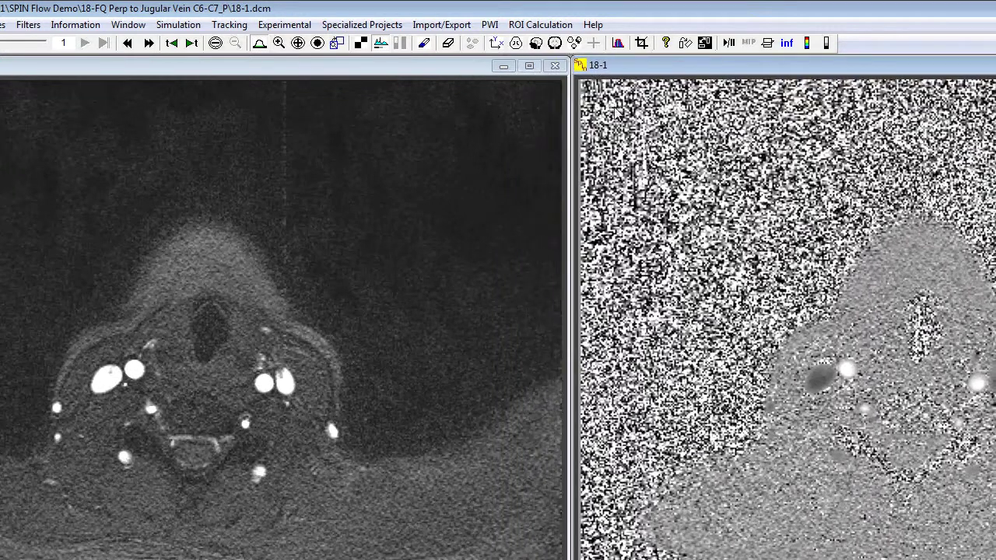
left_click(279, 42)
left_click(893, 396)
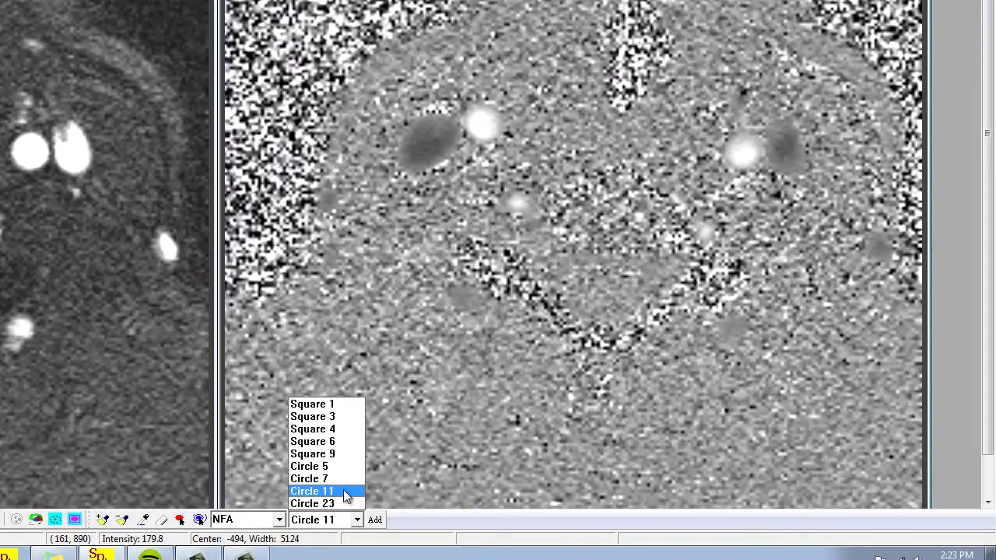
- Place Circle 11 background ROIs beside the vessels on both sides, then activate the 17-1 image
left_click(346, 491)
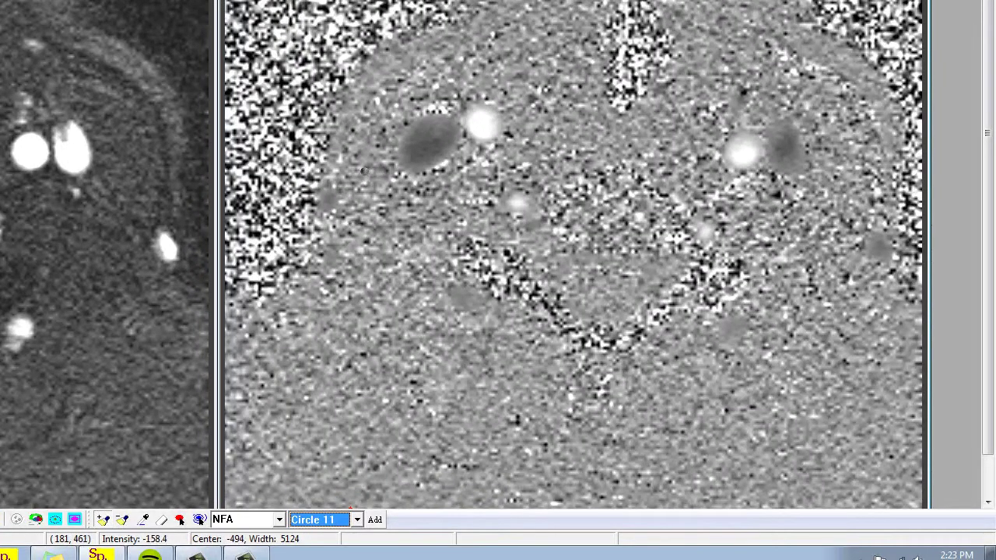
left_click(365, 162)
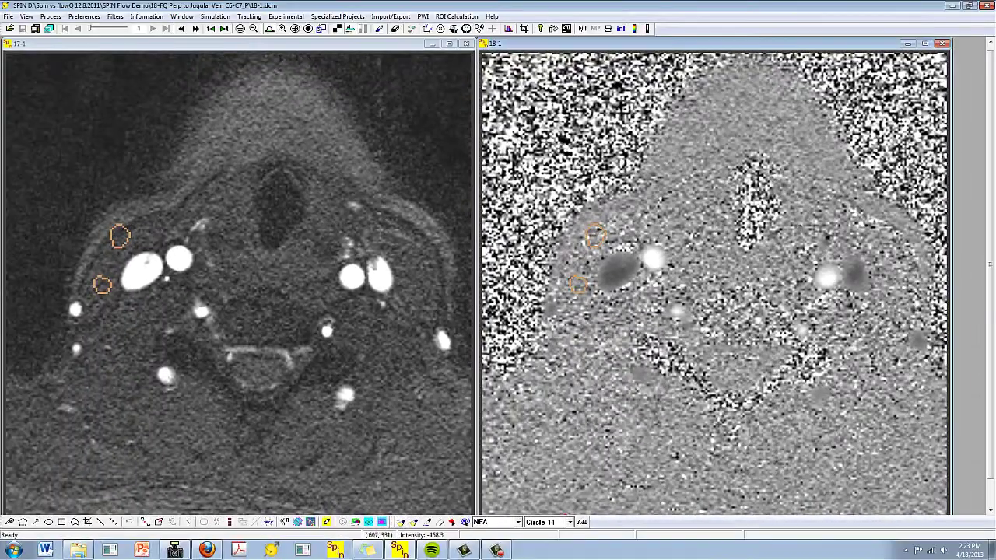
left_click(859, 237)
left_click(890, 282)
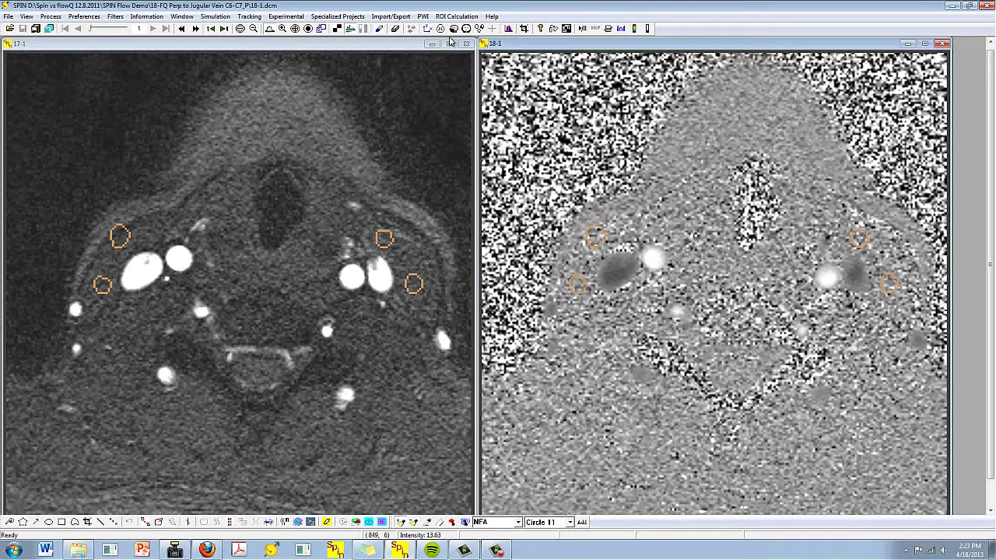
left_click(416, 45)
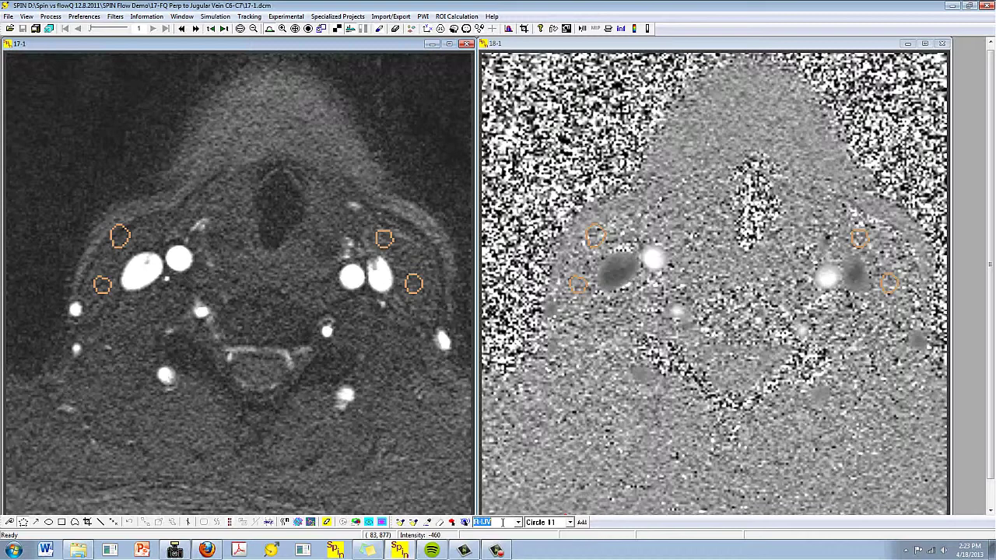
- Outline the right jugular, R-CCA, L-CCA and R-EJV vessels with Circle 11 ROIs
left_click(570, 522)
left_click(544, 511)
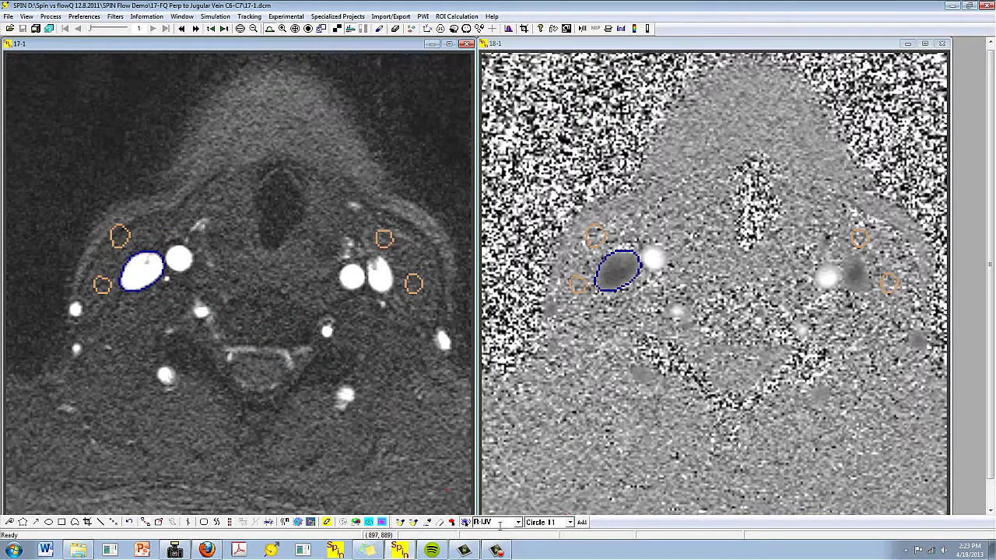
left_click(379, 274)
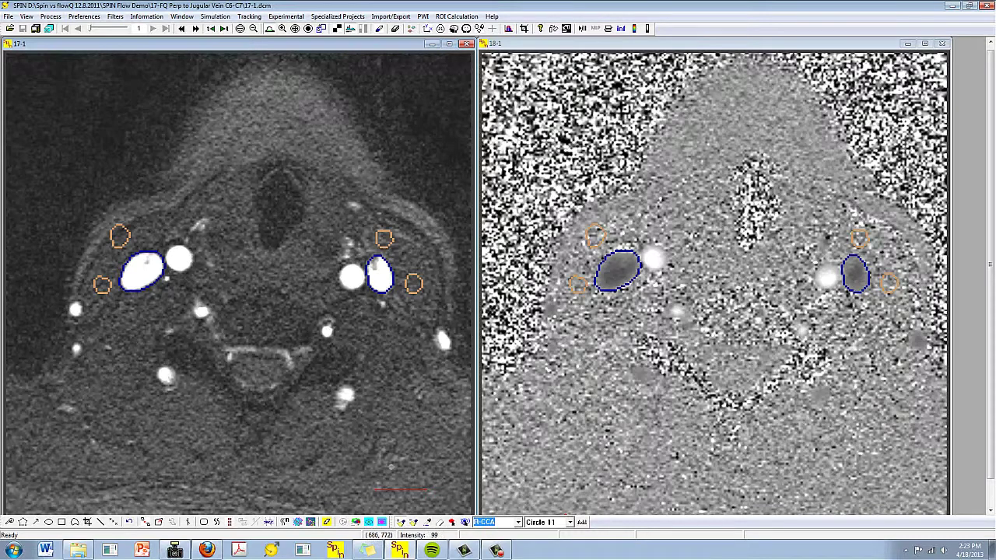
left_click(179, 260)
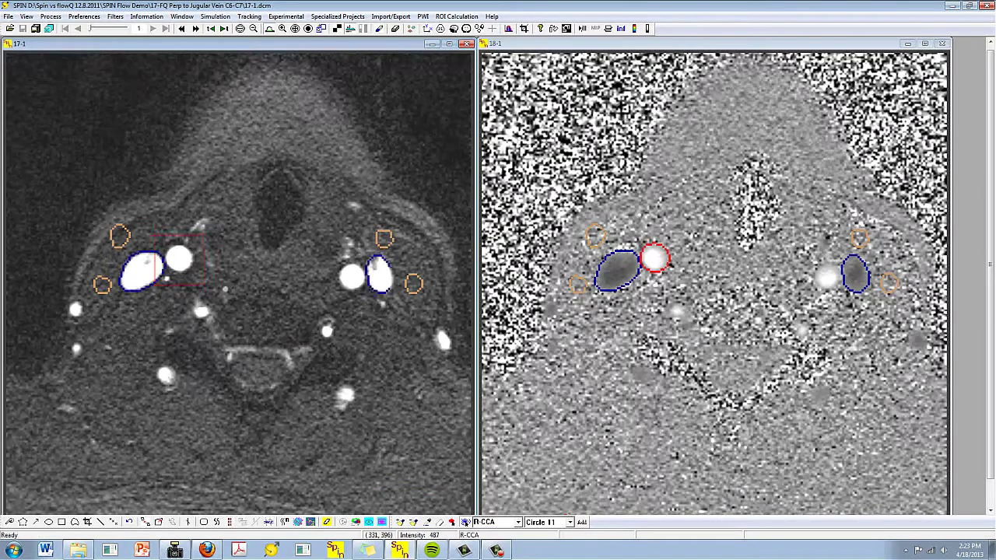
scroll(477, 523, "down", 1)
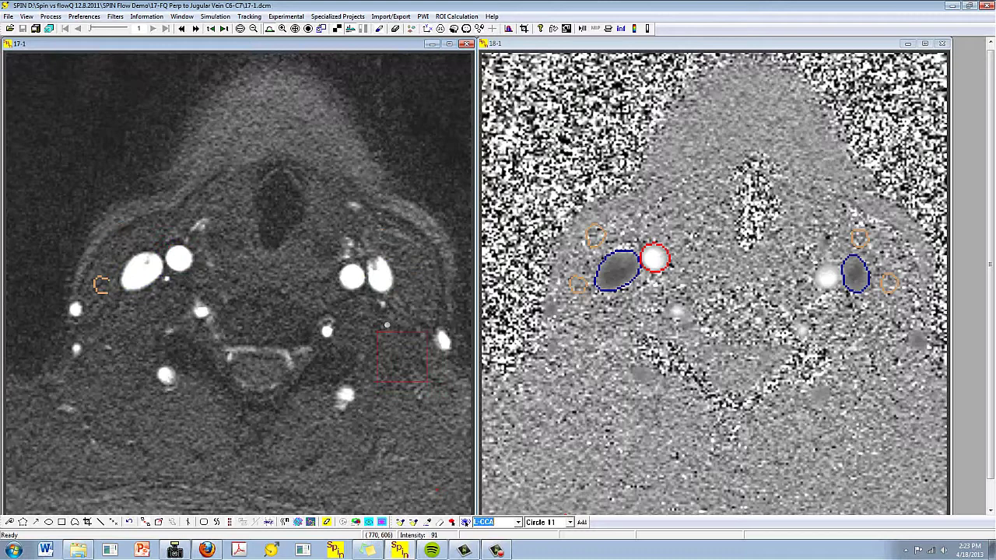
left_click(348, 277)
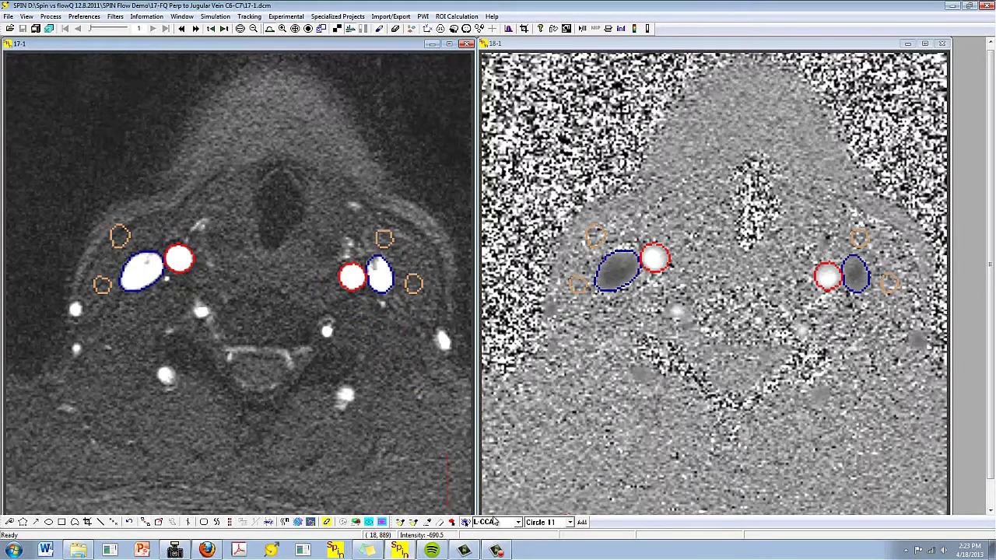
scroll(494, 522, "down", 4)
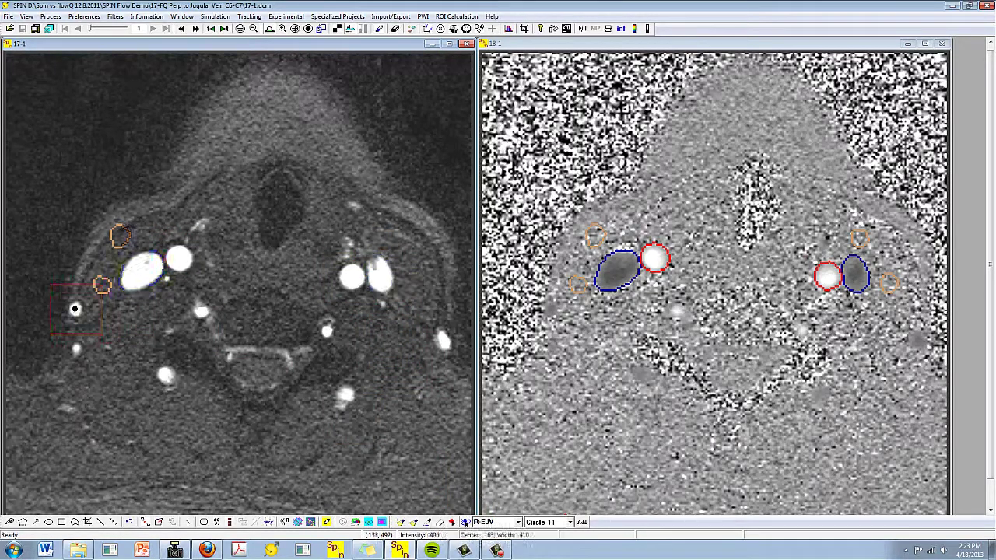
left_click(550, 310)
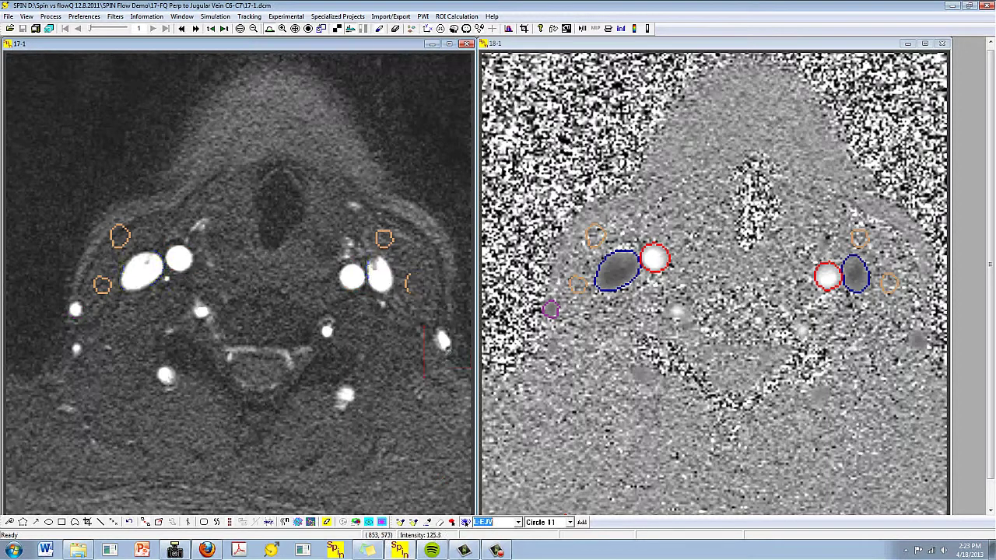
- Outline the opposite external jugular and the two small vessels beside the spine
left_click(443, 340)
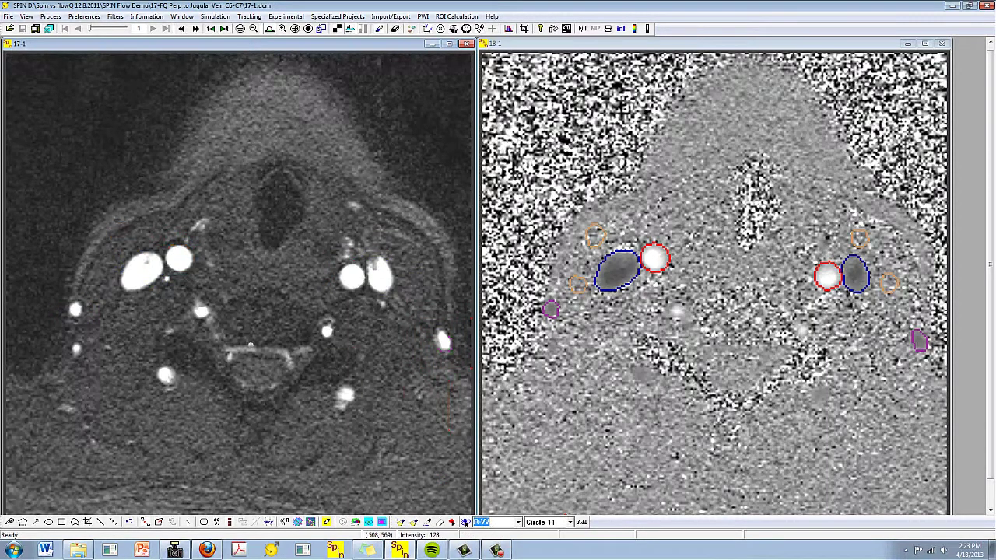
scroll(483, 522, "down", 1)
left_click(201, 312)
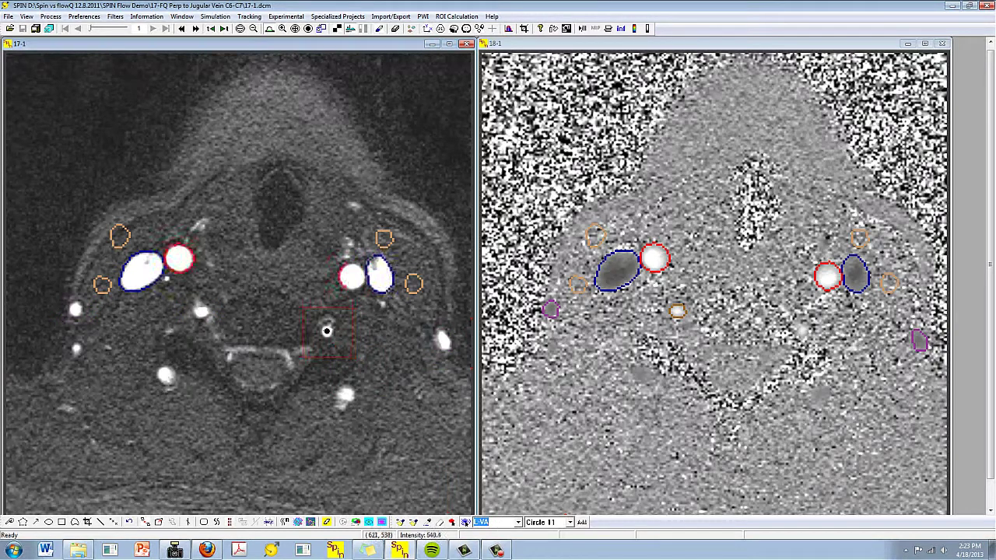
left_click(326, 332)
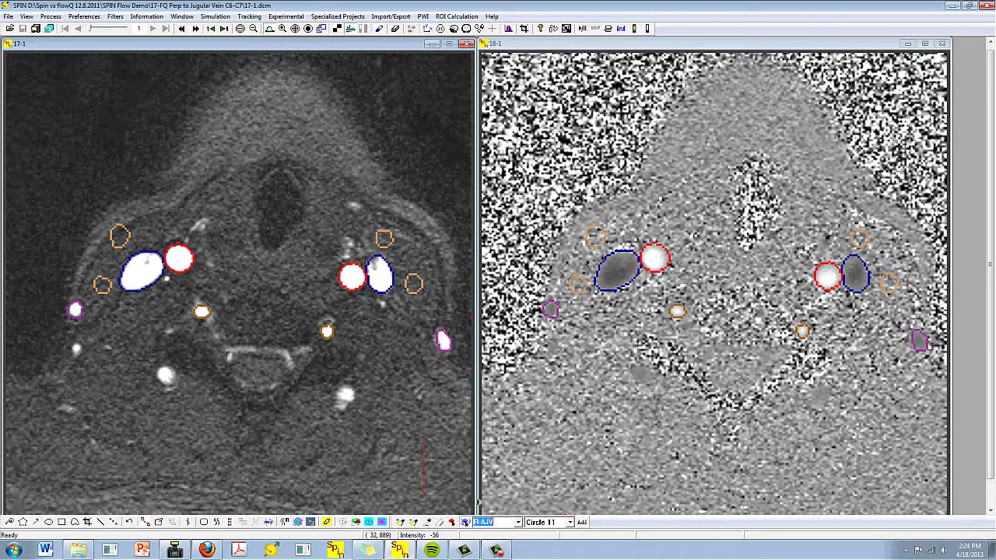
- Outline both deep cervical veins, including L-DCV, then the R-PEJV vessel
scroll(260, 400, "down", 2)
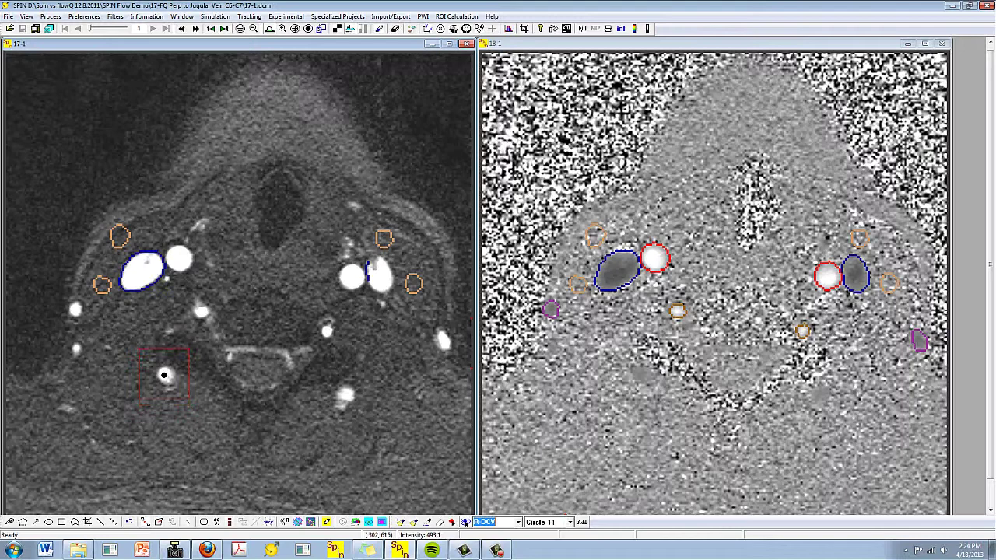
left_click(163, 375)
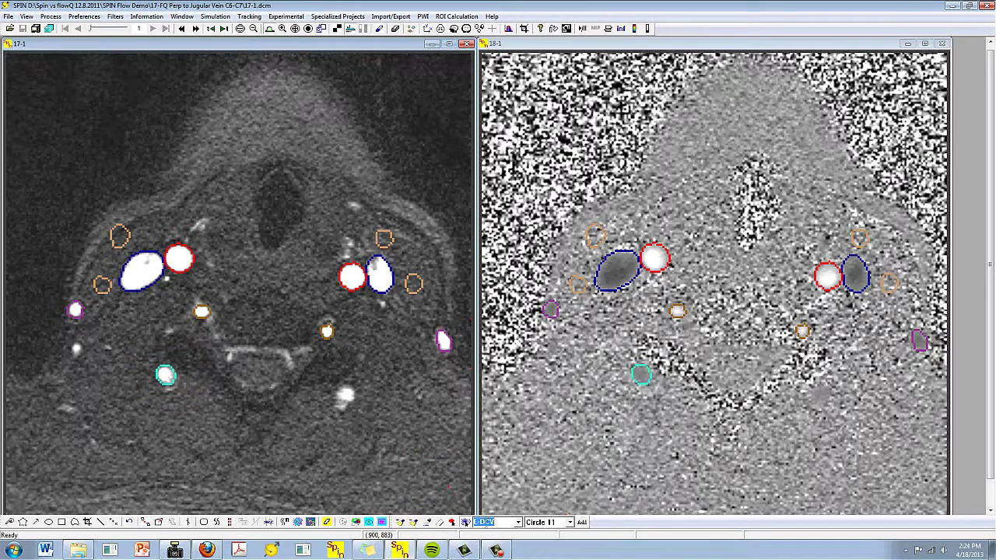
left_click(346, 394)
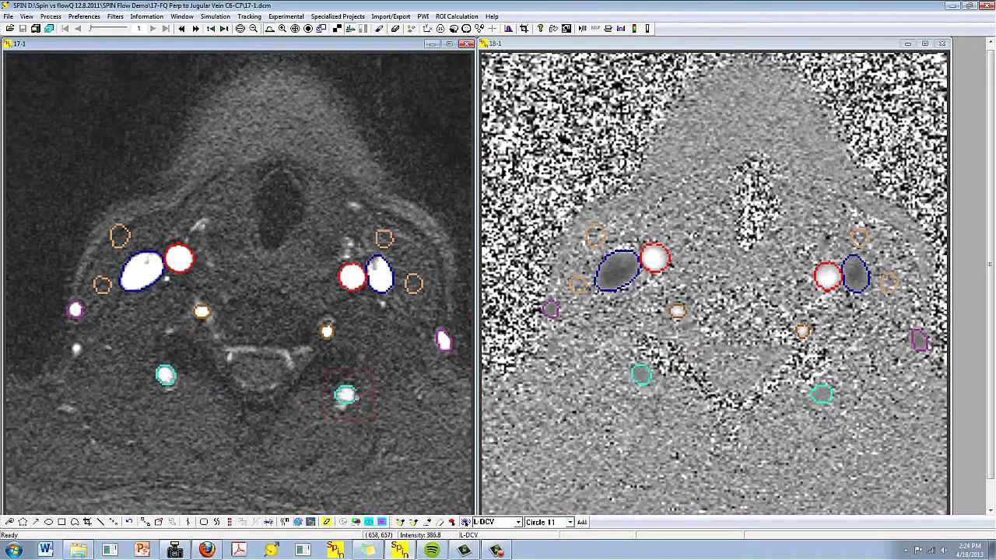
left_click(502, 522)
left_click(75, 348)
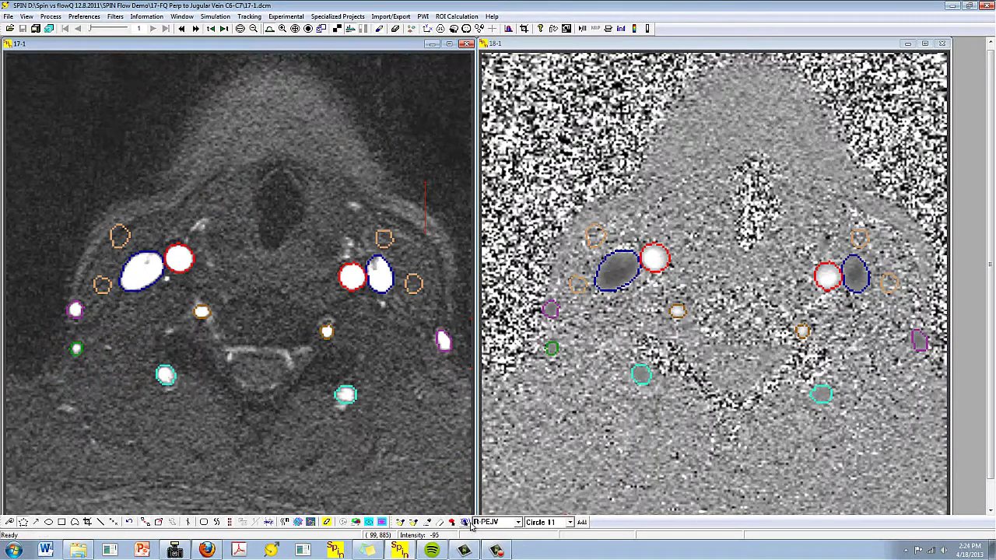
- Look over the Preferences menu, then step through several magnitude slices to check contours
left_click(152, 17)
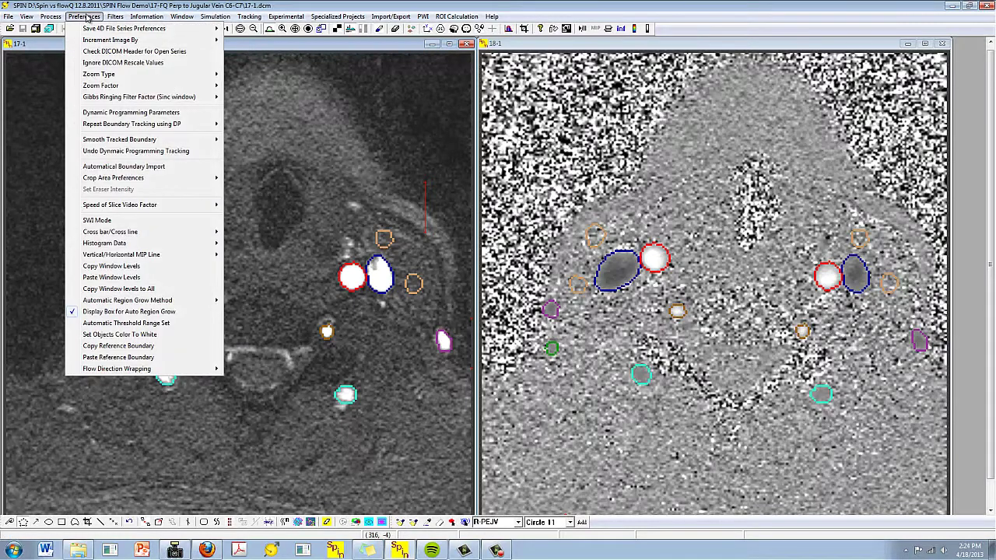
left_click(91, 17)
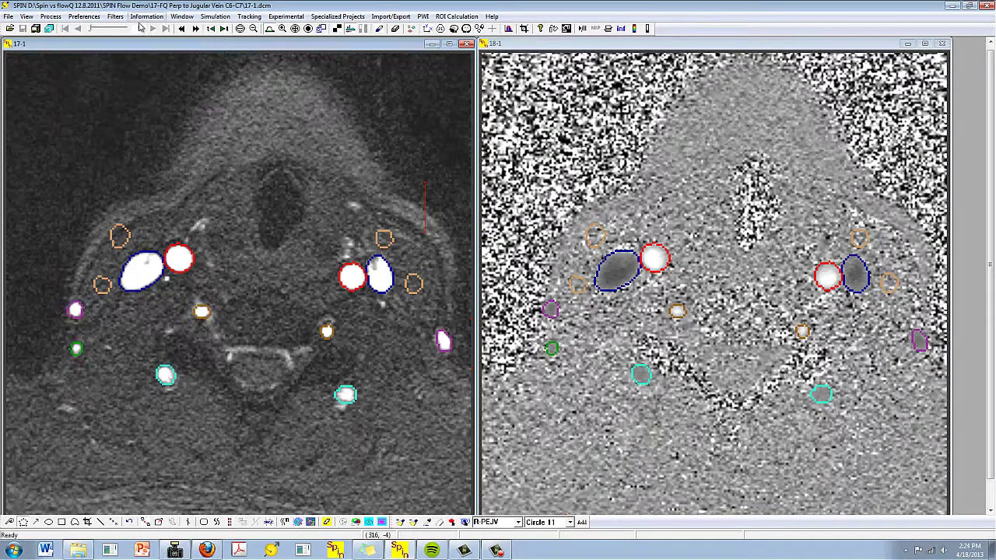
left_click(223, 29)
left_click(223, 29)
left_click(223, 29)
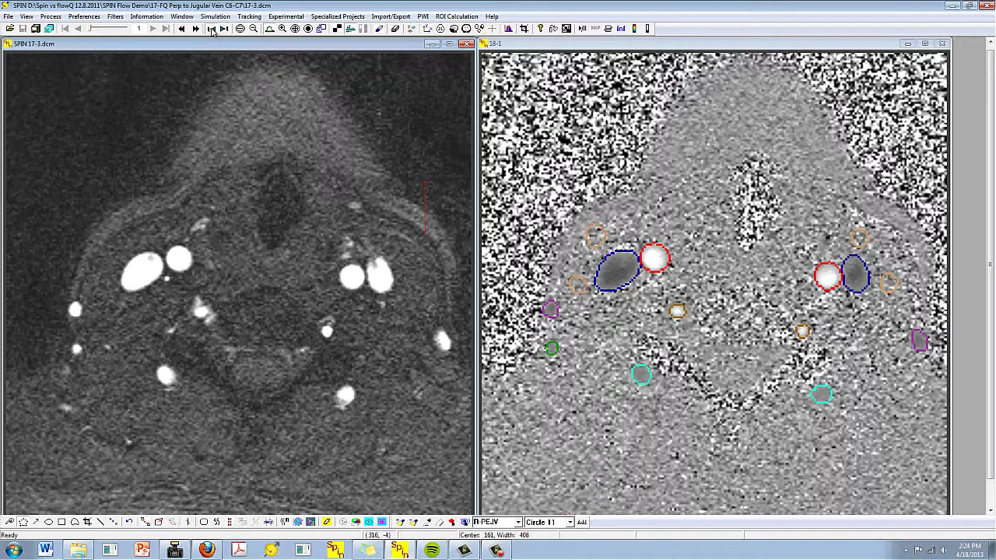
left_click(211, 28)
- Glance at the Process menu, then advance the left image to slice 17-25
left_click(50, 16)
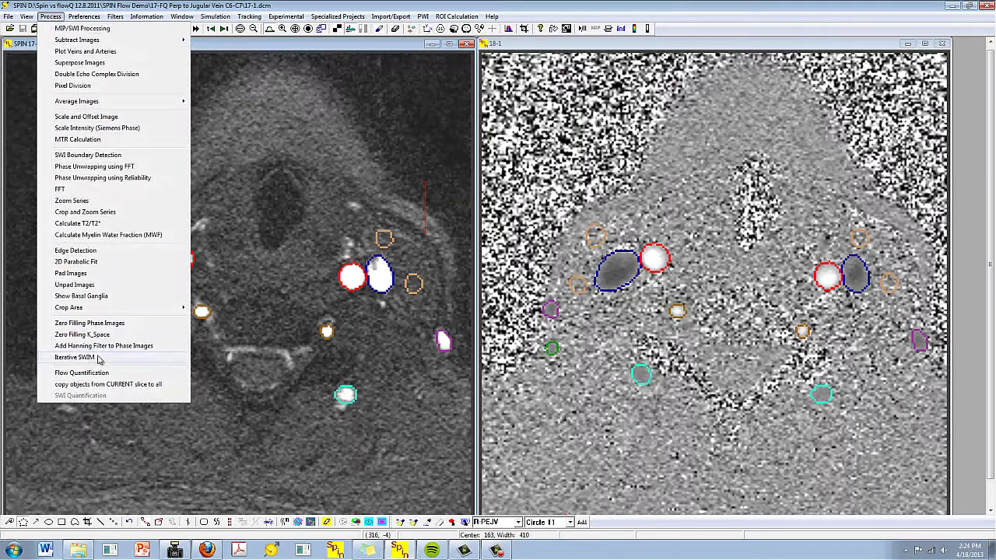
key("Escape")
left_click(223, 29)
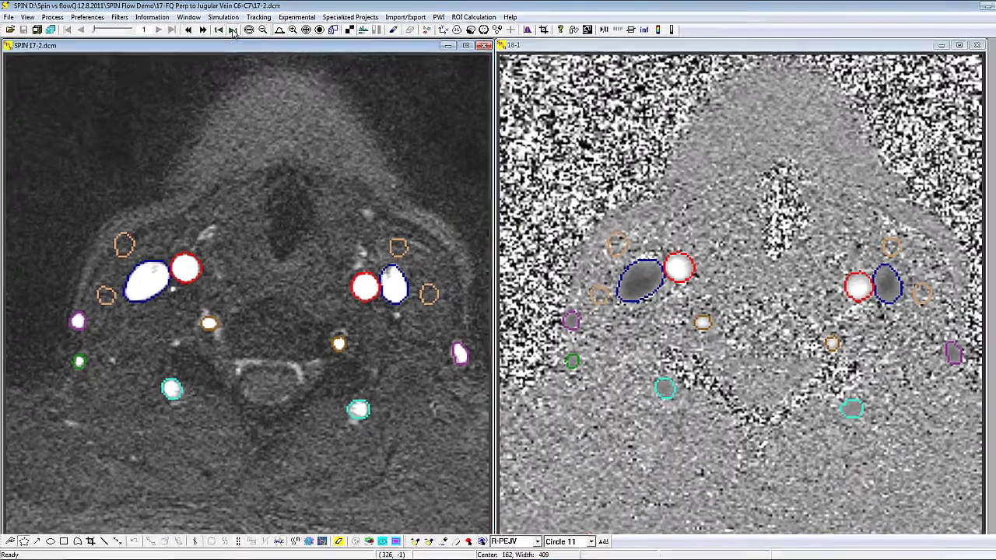
left_click(232, 29)
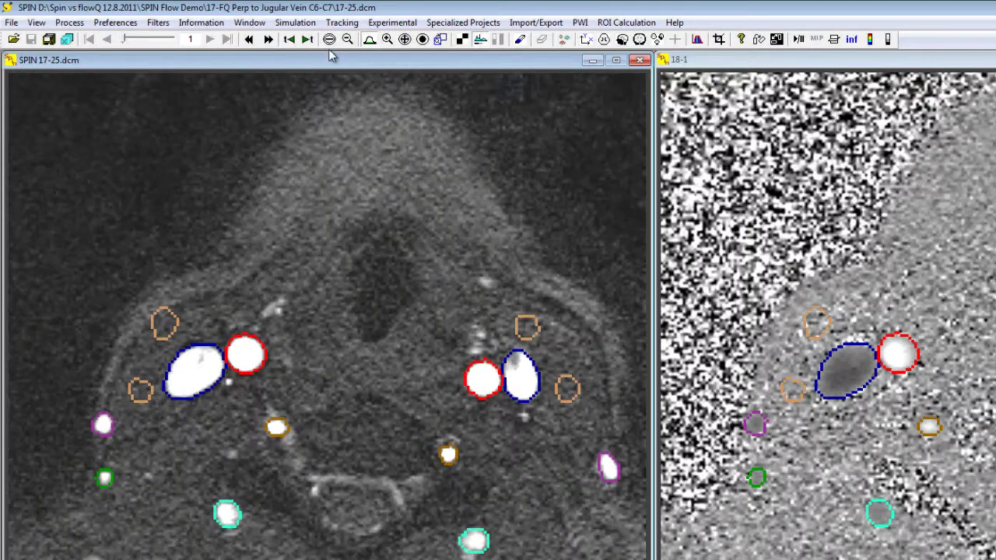
- Start Flow Quantification, set Venc to 50 cm/sec and calculate flow for FLOW DEMO C6-C7
left_click(70, 22)
left_click(160, 510)
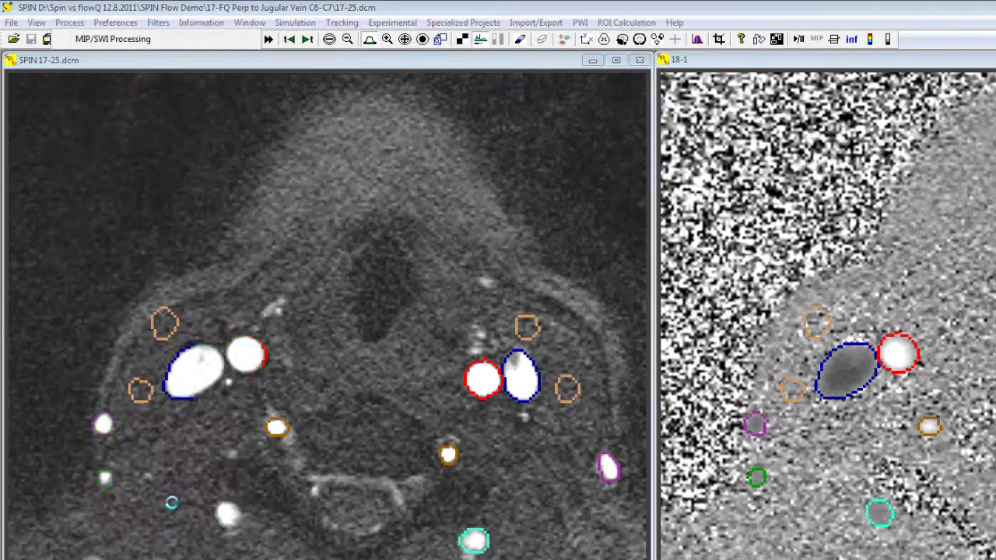
left_click(674, 402)
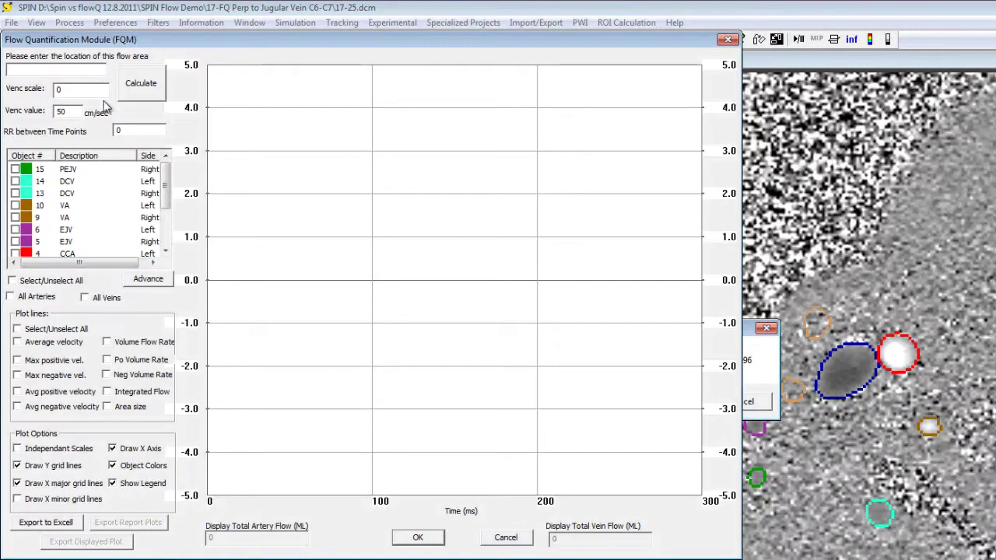
double_click(68, 111)
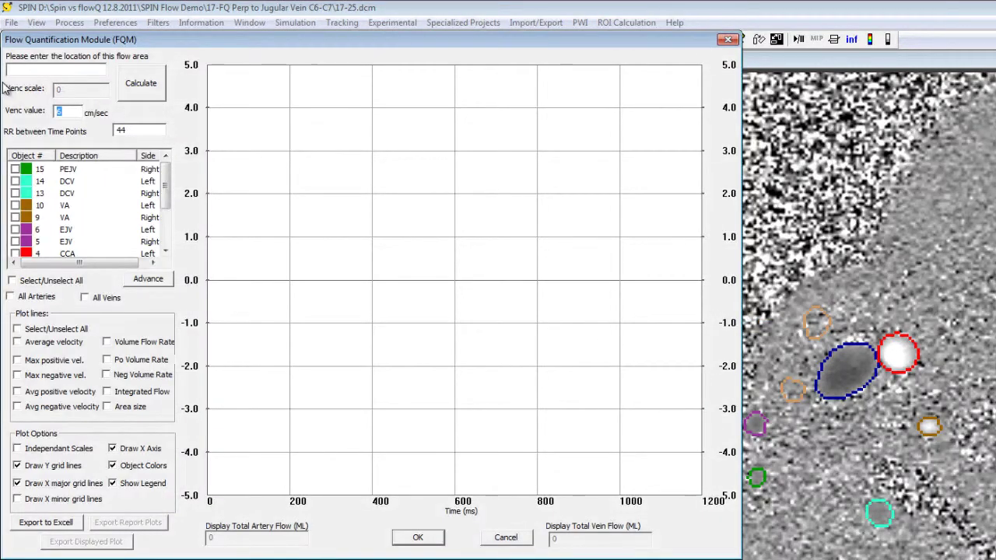
type("50")
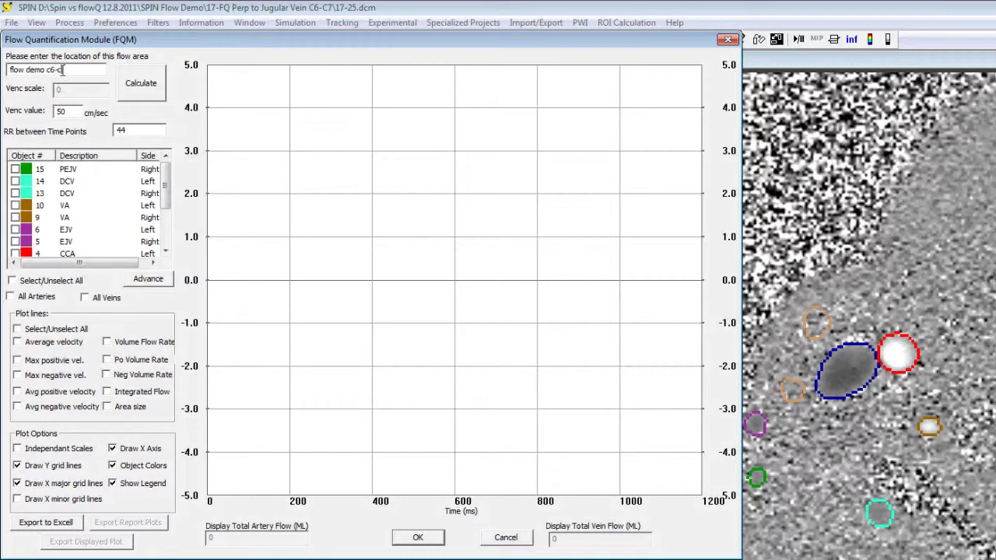
left_click(140, 86)
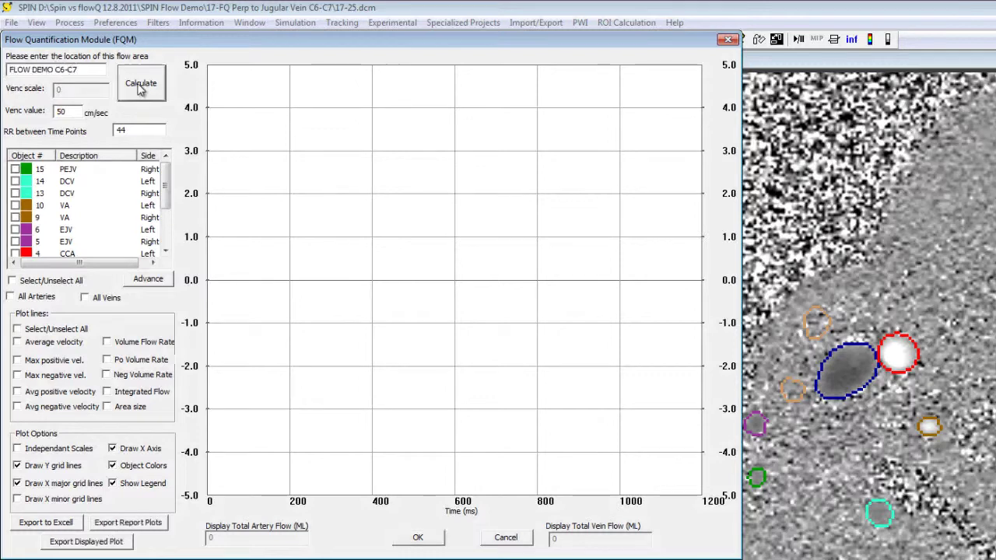
- Include all vessels in the results and preview the integrated flow curves
left_click(47, 283)
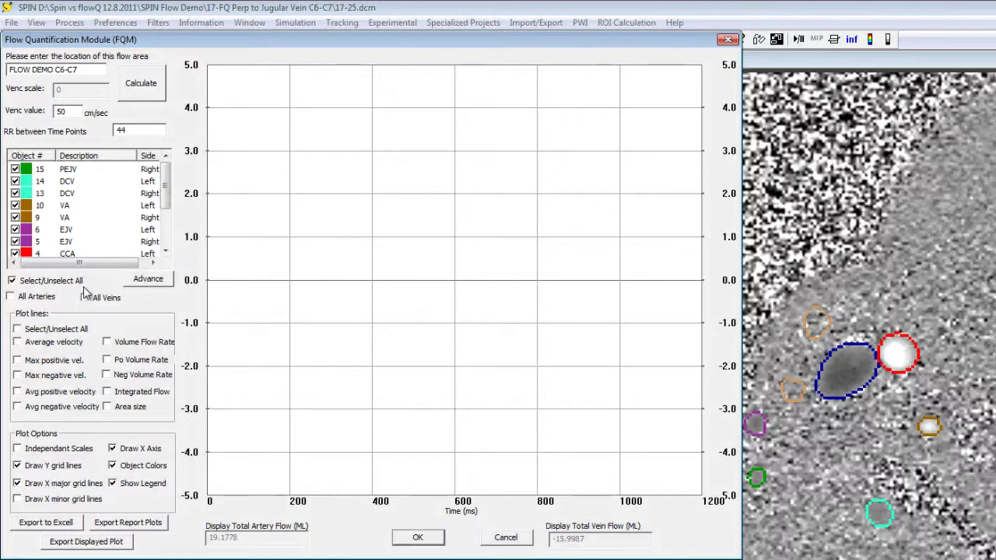
left_click(152, 399)
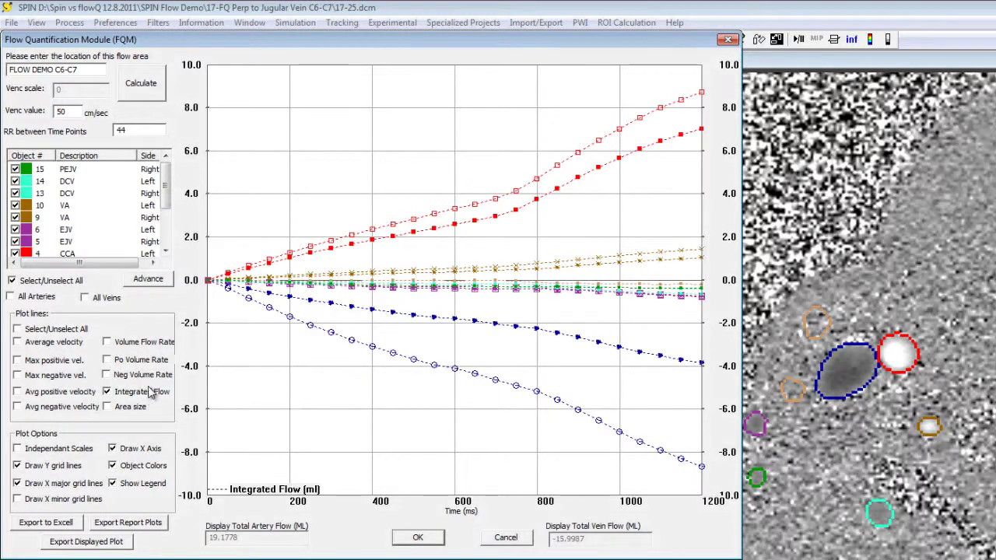
left_click_drag(166, 186, 174, 238)
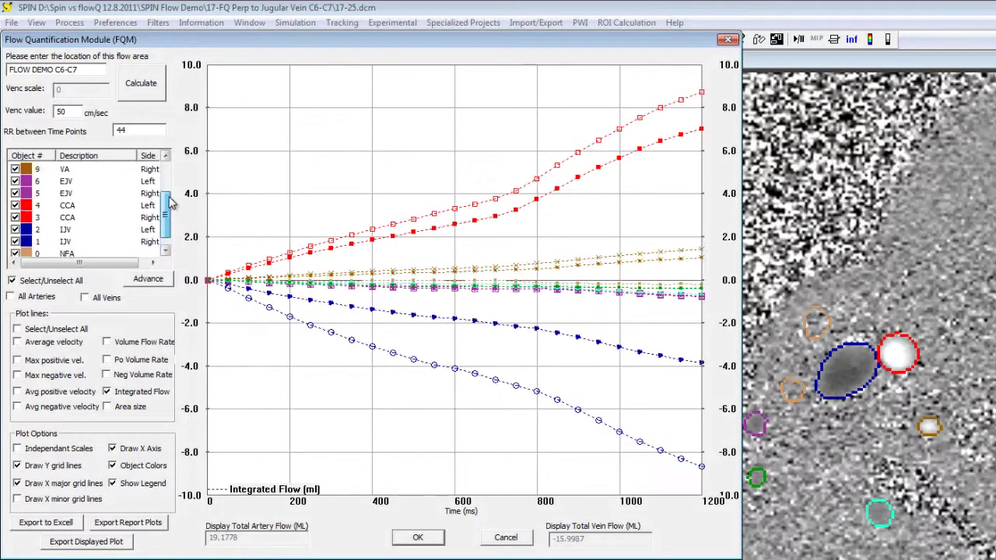
scroll(175, 238, "up", 3)
left_click(154, 398)
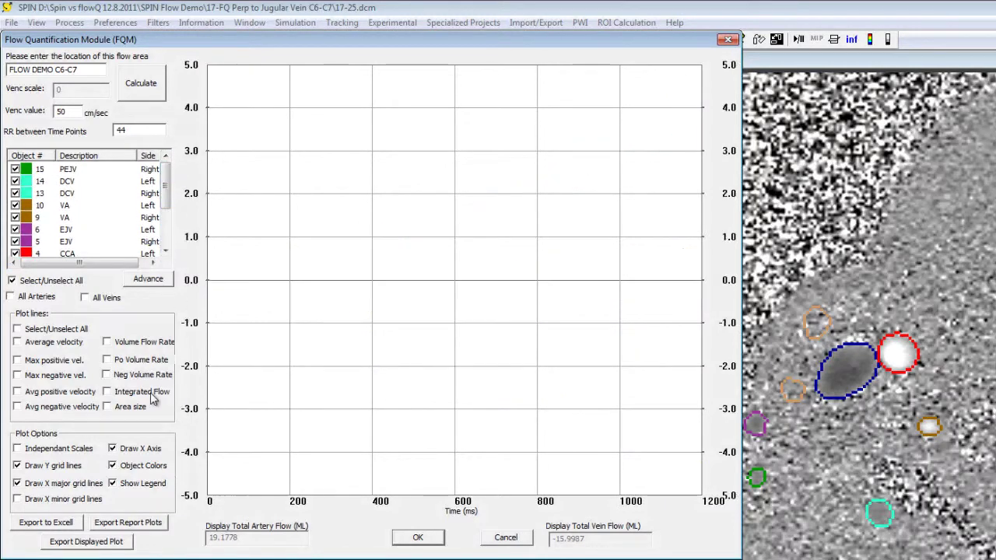
- Preview volume flow rate, average velocity, positive and negative flow rate curves in turn
left_click(154, 345)
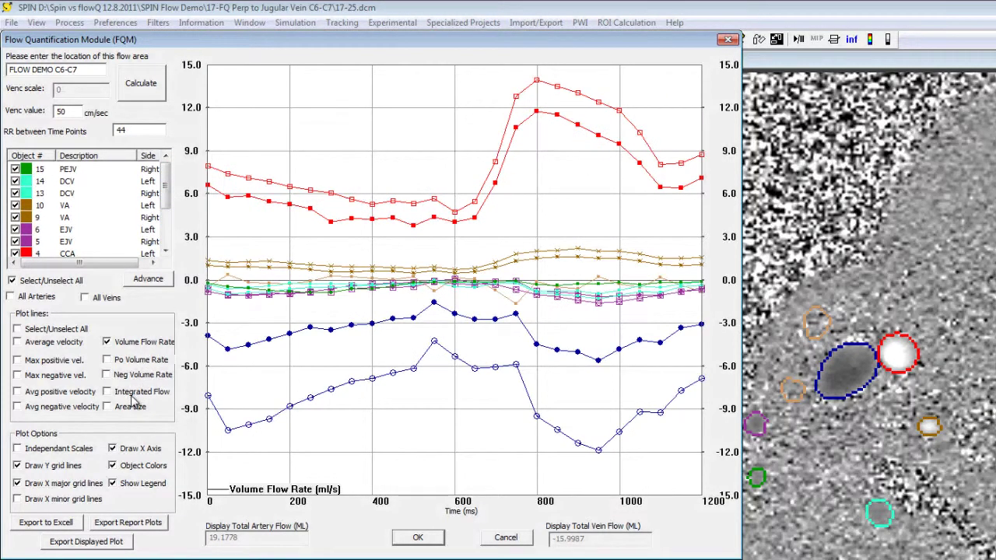
left_click(137, 345)
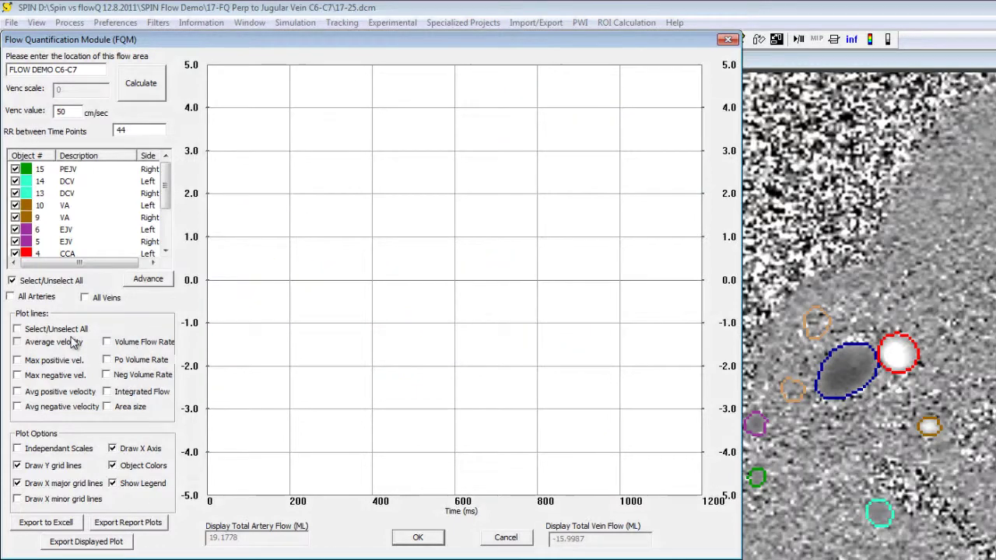
left_click(74, 345)
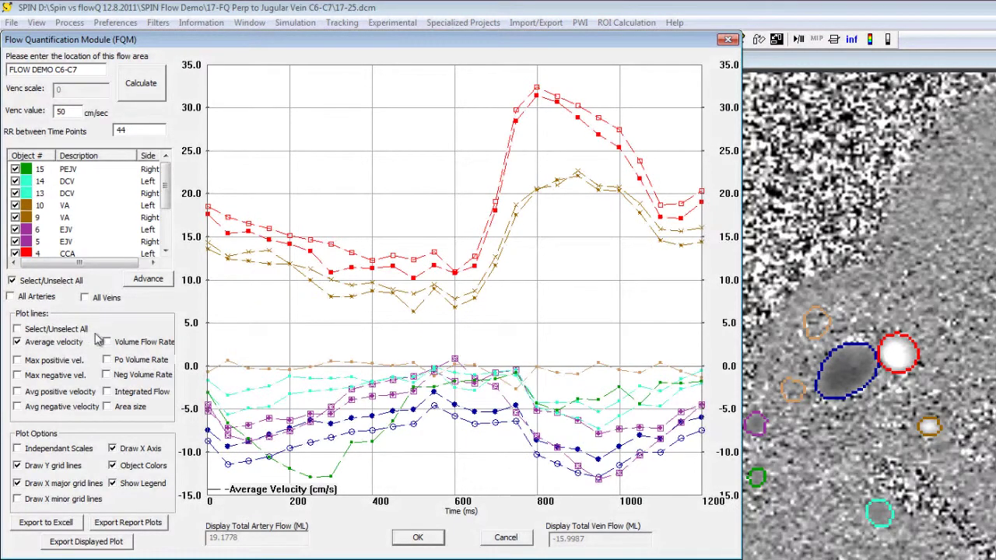
left_click(74, 343)
left_click(148, 362)
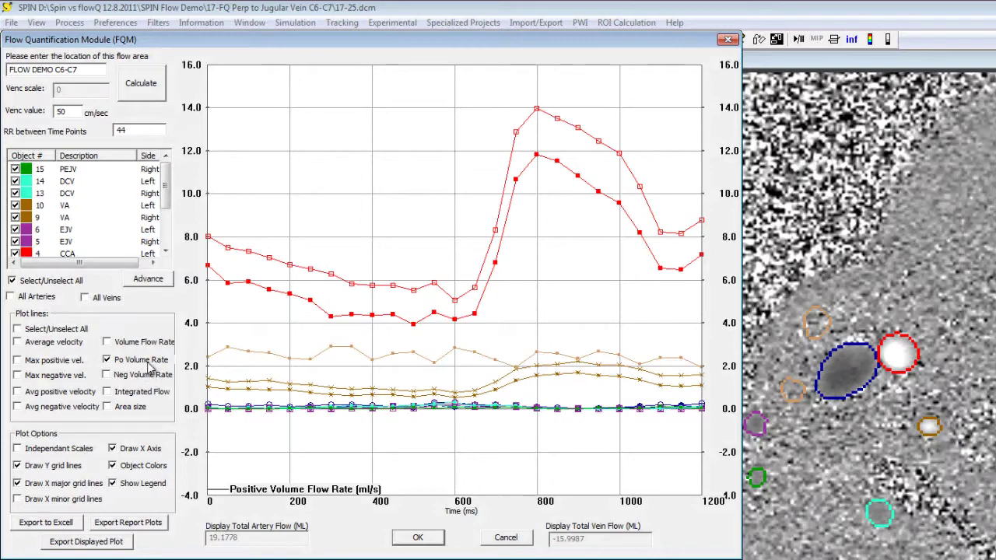
left_click(148, 364)
left_click(152, 380)
left_click(152, 380)
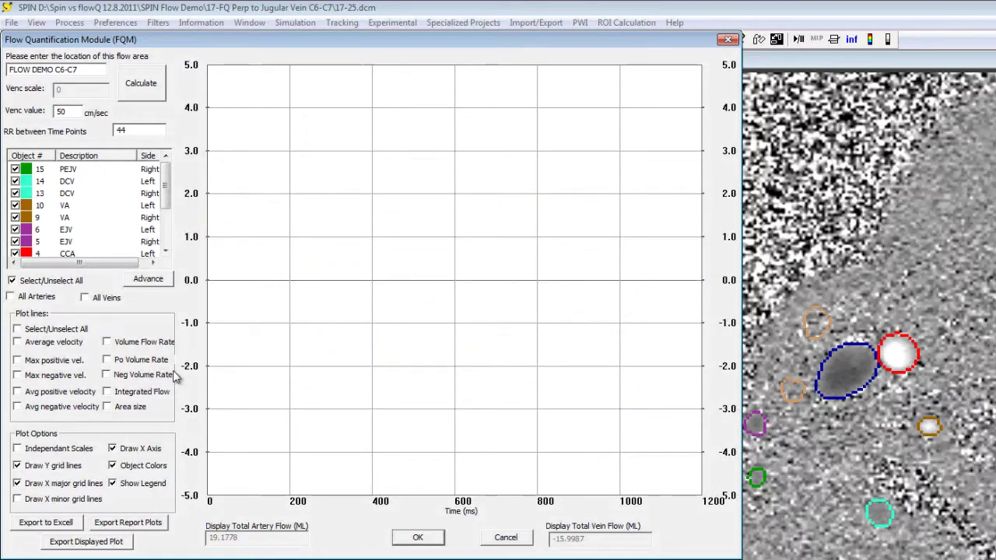
- Export the report plots as image files named 'plots'
left_click(124, 524)
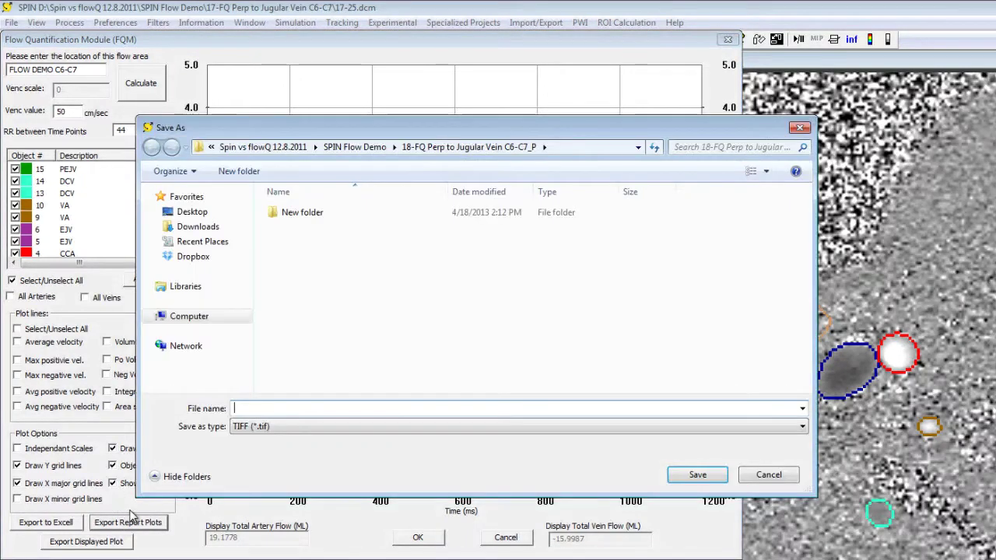
type("plots")
key("Return")
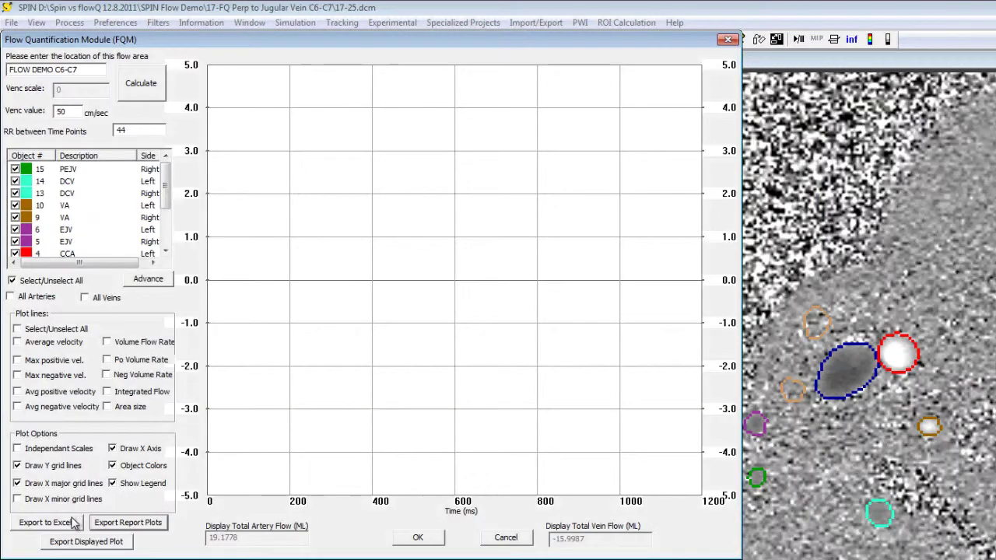
- Export the flow results to an Excel file named C6-C7 FLOW DEMO
left_click(74, 523)
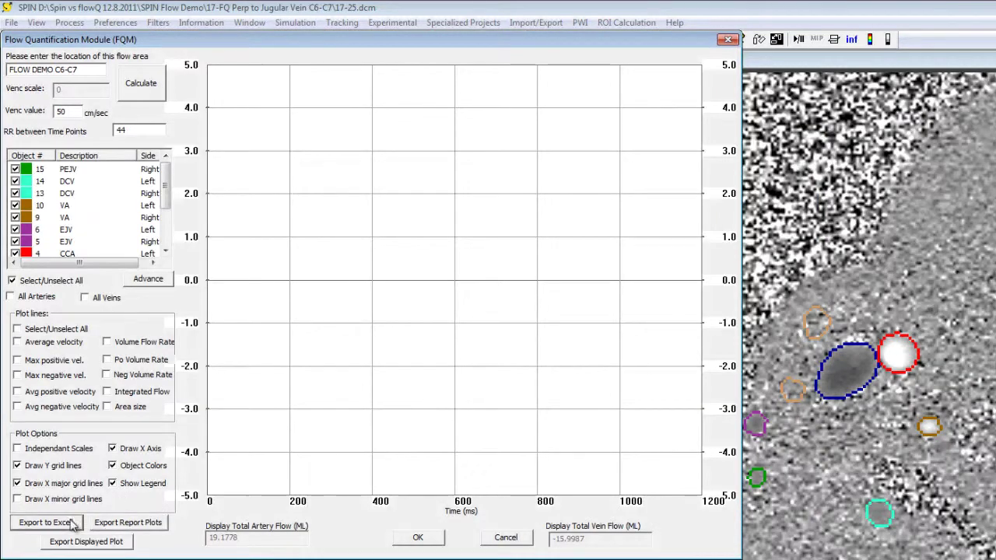
type("C")
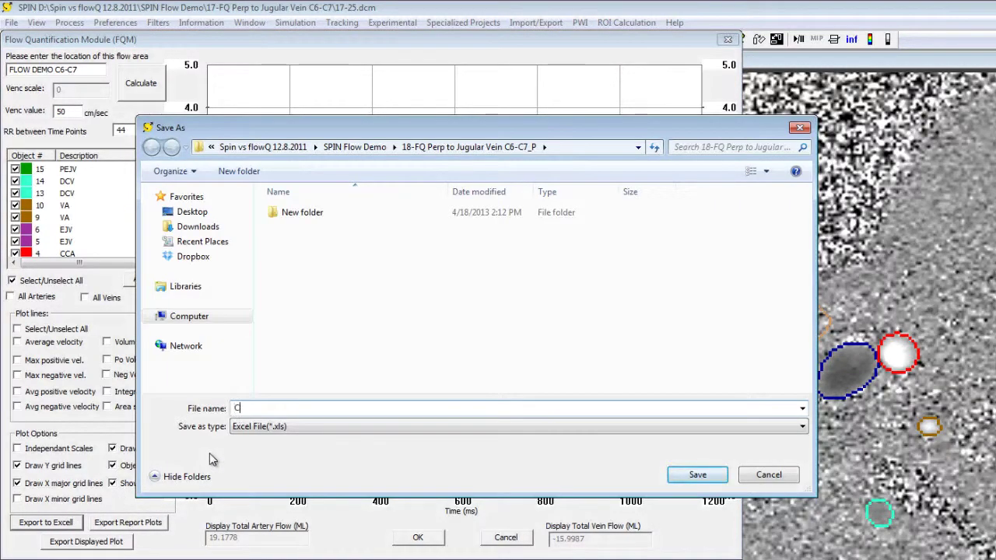
type("6-C7 FLOW DEMO")
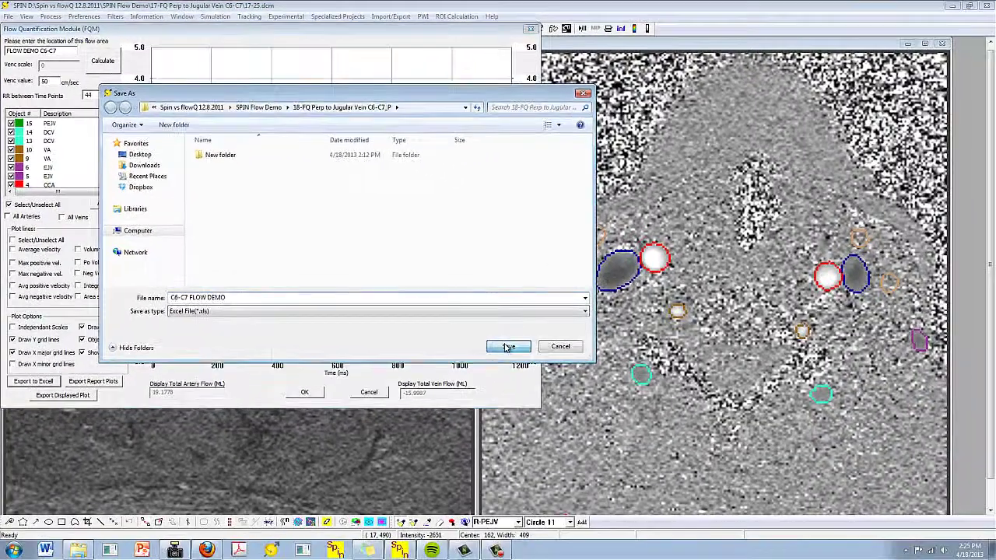
left_click(507, 347)
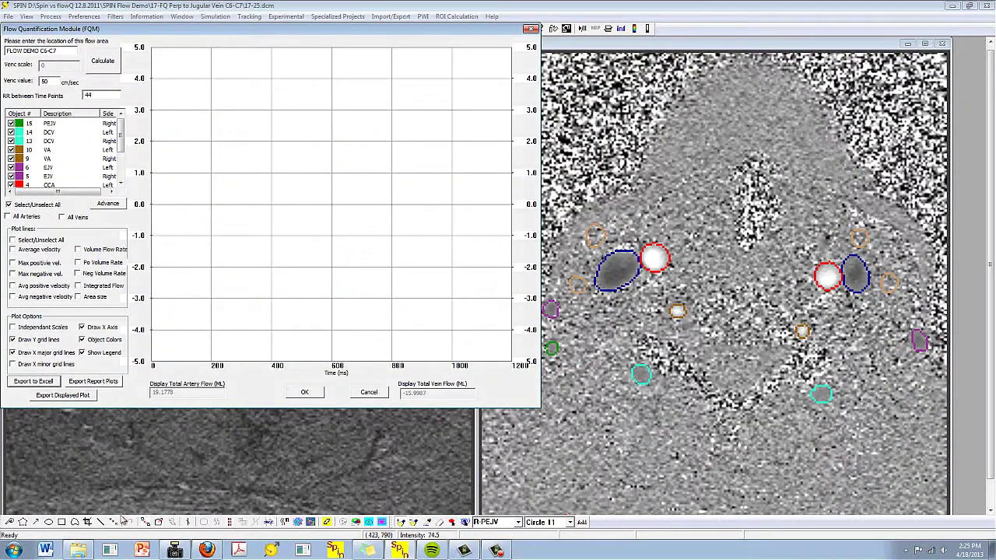
- In Explorer, open the 18-FQ Perp to Jugular Vein C6-C7_P folder and view AverageVelocityPlot
left_click(80, 552)
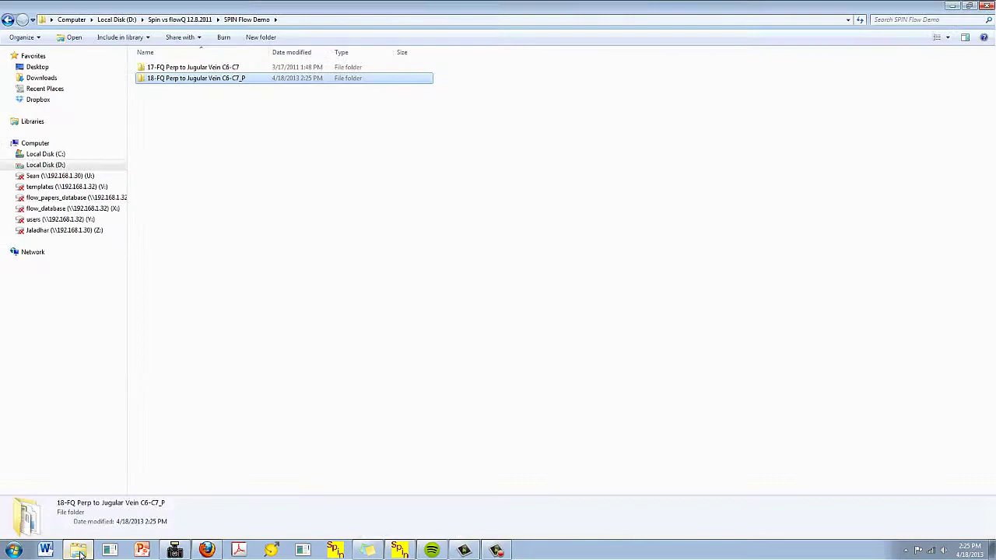
double_click(231, 79)
left_click(175, 351)
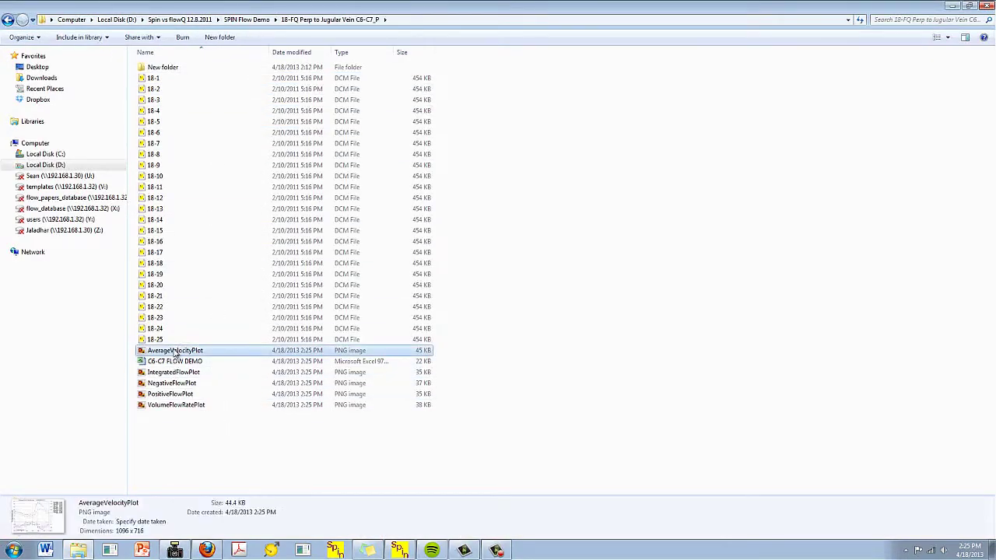
double_click(175, 351)
- Cycle through the exported plots back to Average Velocity, then close Photo Viewer
left_click(526, 528)
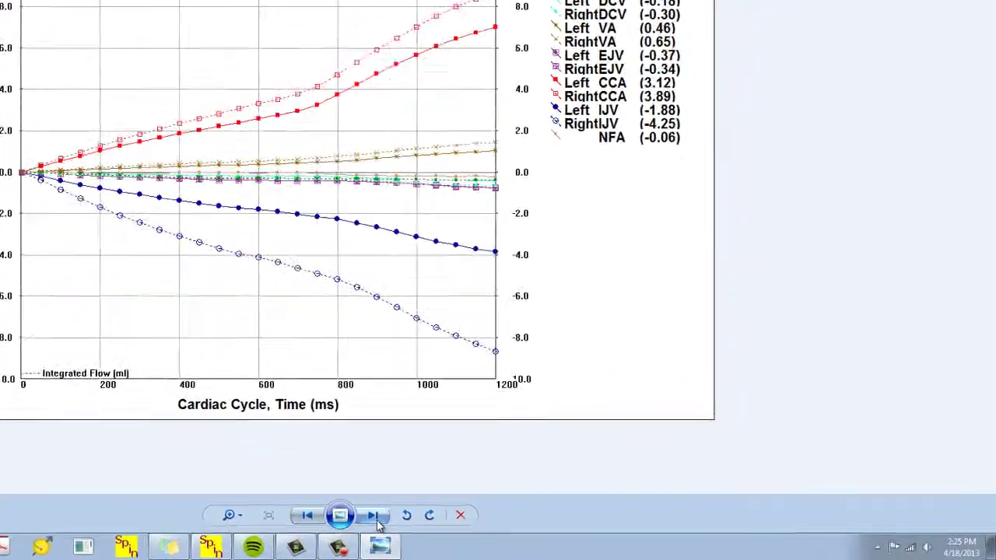
left_click(373, 517)
left_click(373, 518)
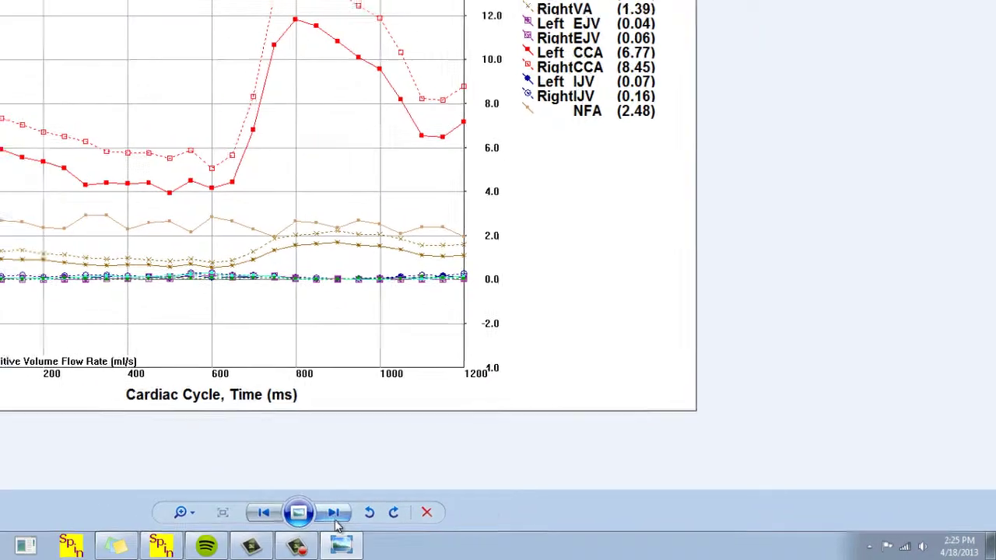
left_click(525, 536)
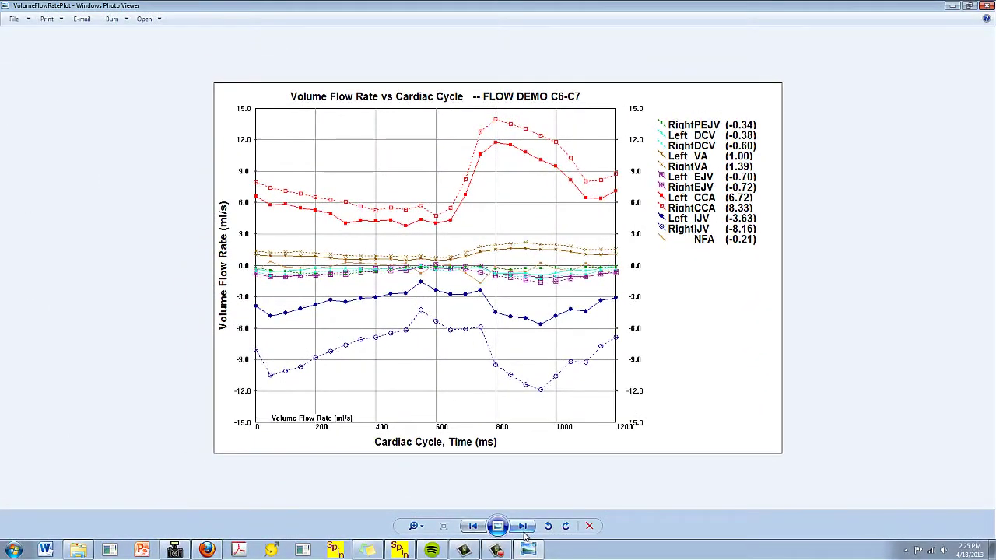
left_click(524, 532)
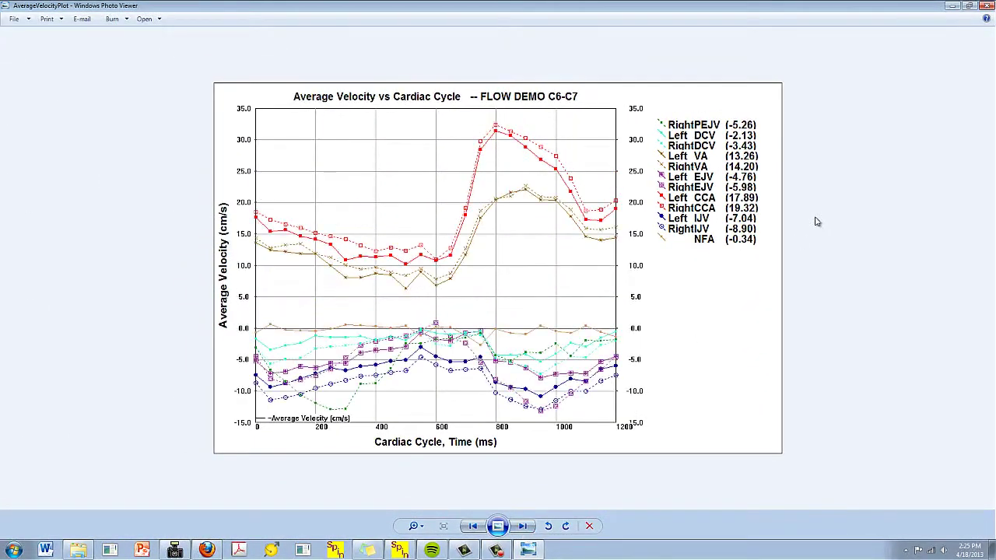
left_click(987, 7)
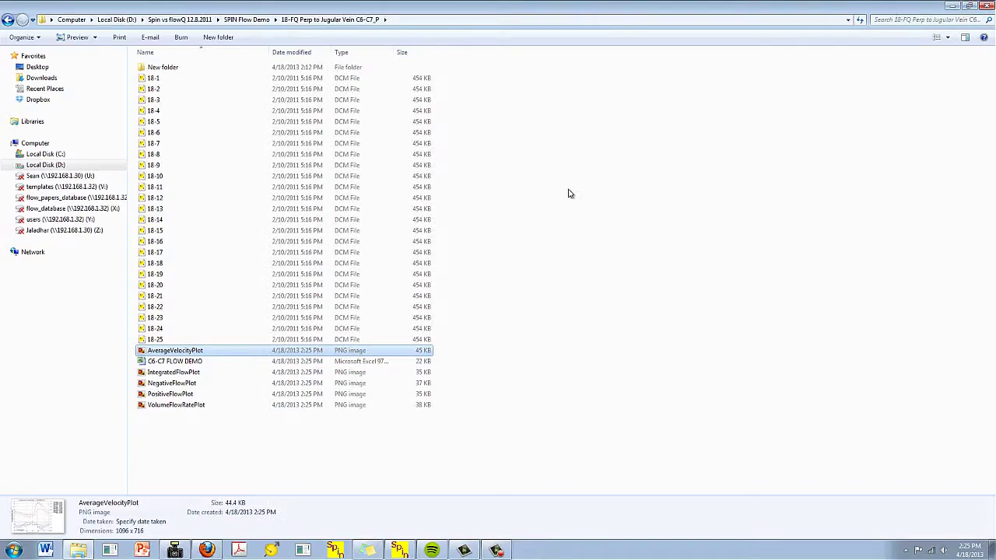
- Open C6-C7 FLOW DEMO.xls past the format warning, autofit column A and widen columns B–K
key("Down")
key("Return")
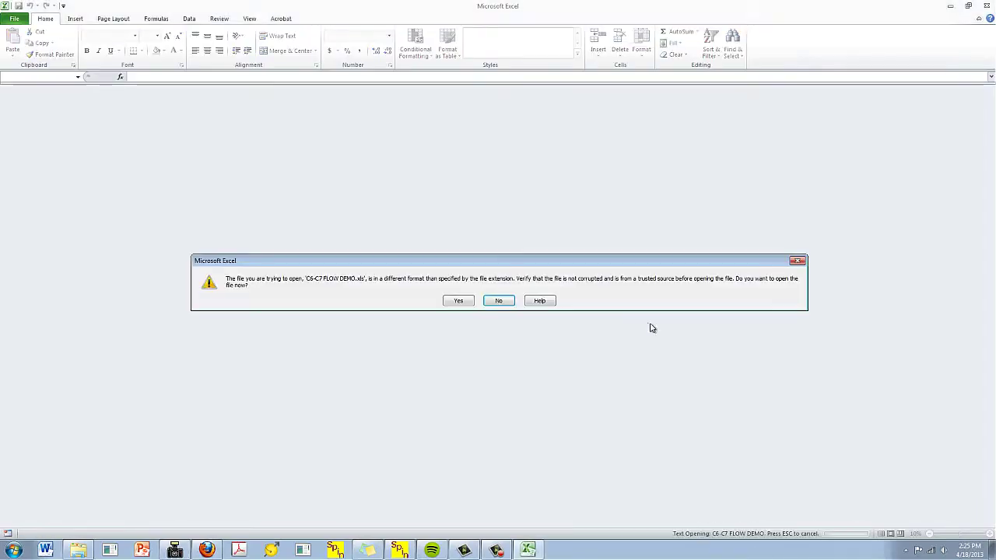
left_click(460, 301)
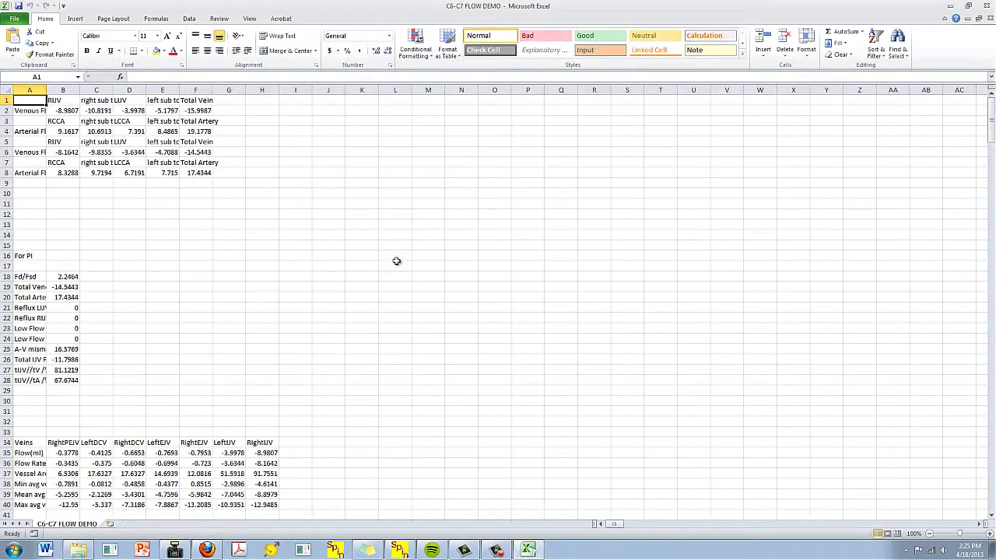
double_click(49, 87)
left_click_drag(135, 90, 499, 91)
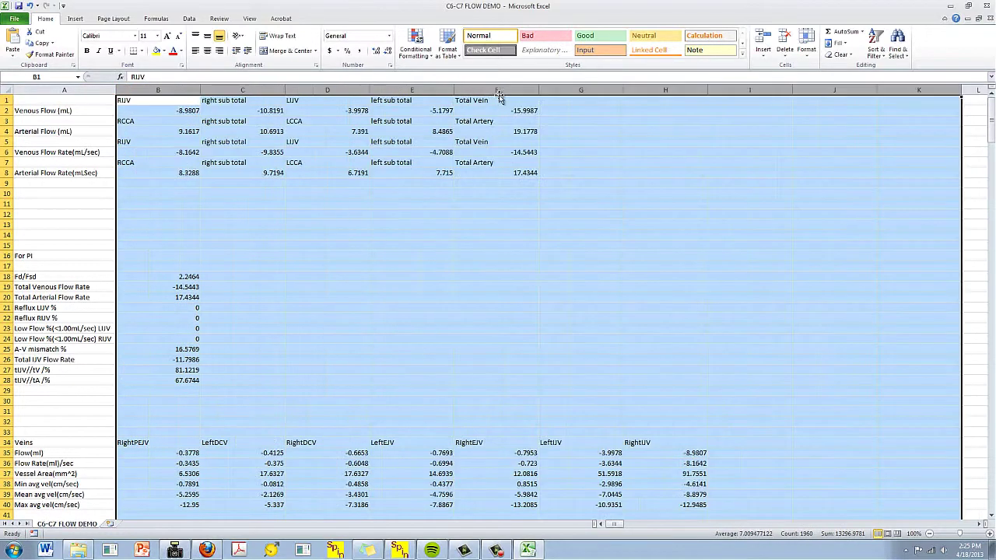
left_click(422, 172)
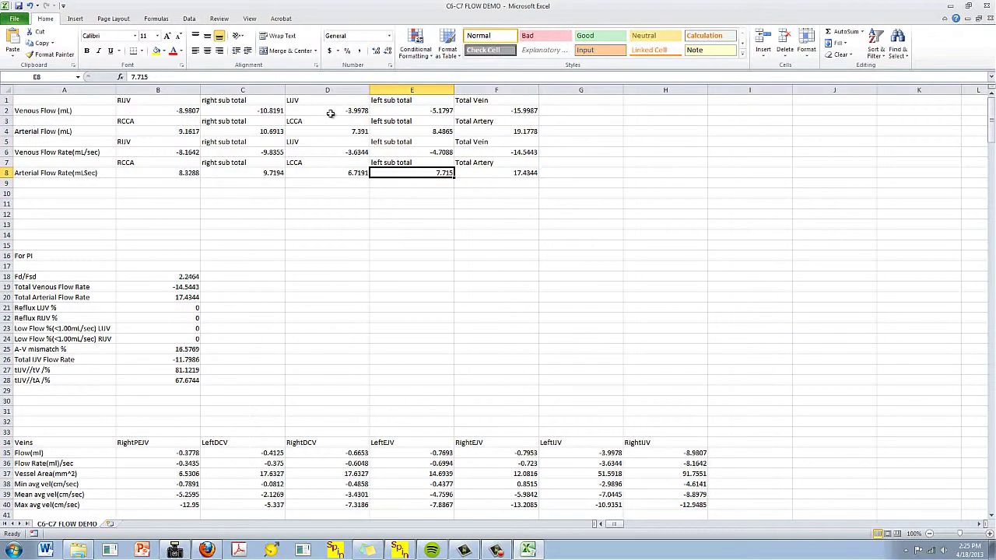
- Scroll through the report, selecting the Arteries table to read the flow values
scroll(428, 163, "down", 5)
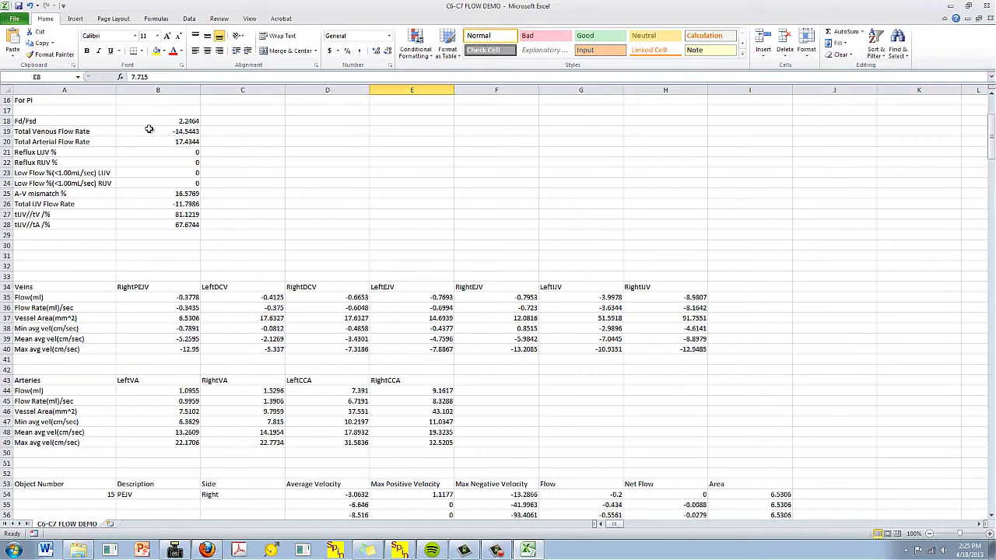
scroll(133, 171, "down", 2)
mouse_move(41, 225)
left_mouse_down()
mouse_move(93, 239)
mouse_move(460, 276)
mouse_move(656, 285)
left_mouse_up()
scroll(576, 278, "down", 1)
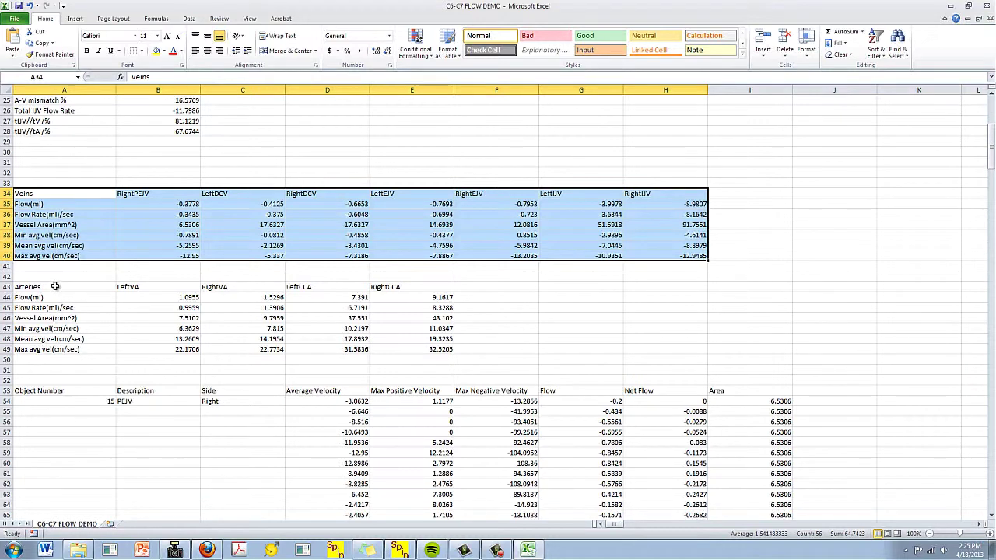
left_click_drag(55, 287, 419, 346)
scroll(418, 346, "down", 2)
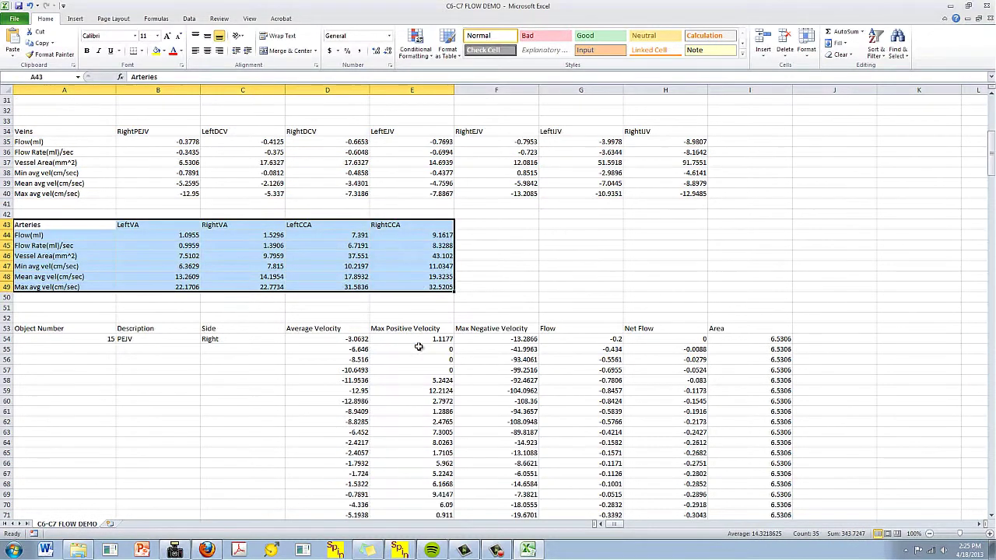
left_click(419, 346)
scroll(418, 347, "down", 4)
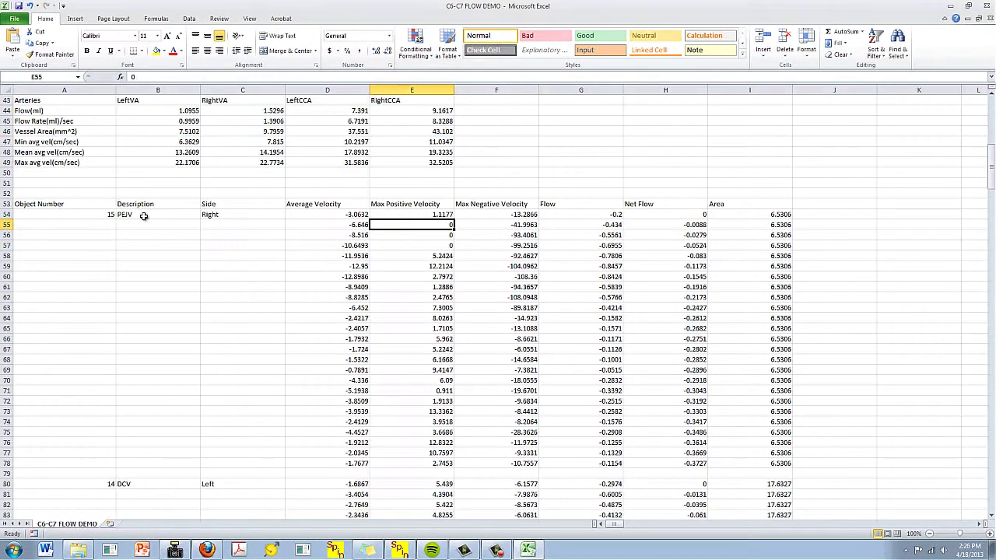
left_click(144, 216)
scroll(553, 264, "down", 17)
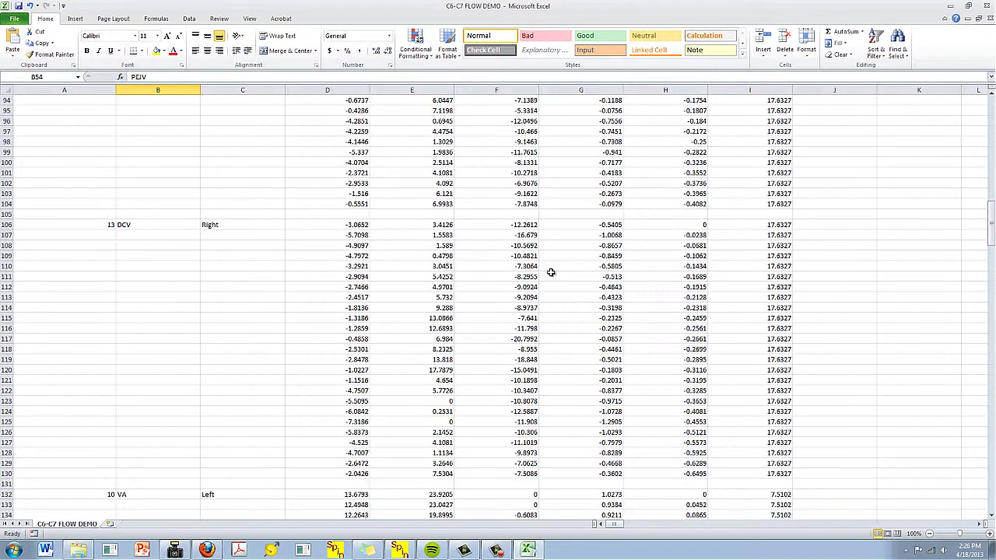
scroll(551, 273, "down", 20)
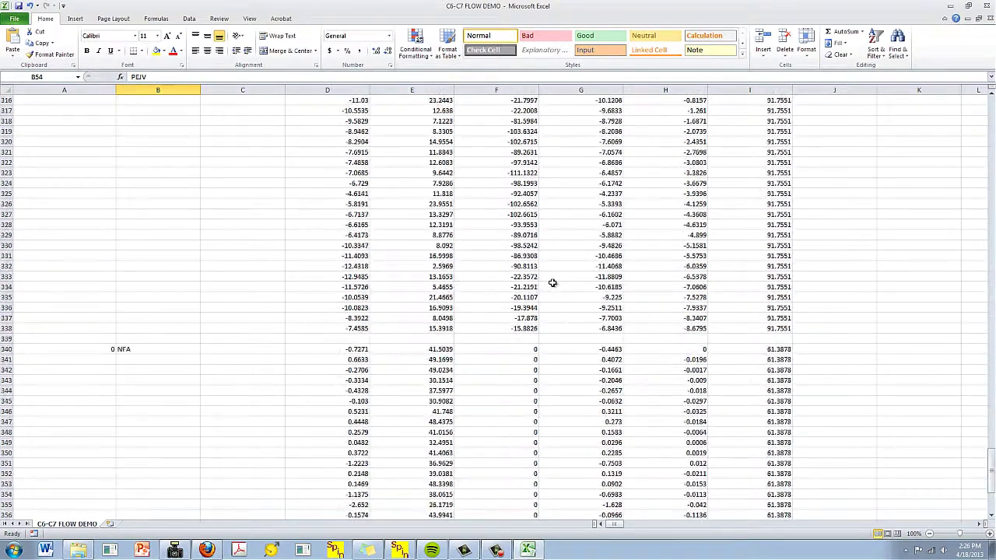
scroll(552, 283, "down", 15)
- Close the workbook without saving and quit Excel
left_click(988, 18)
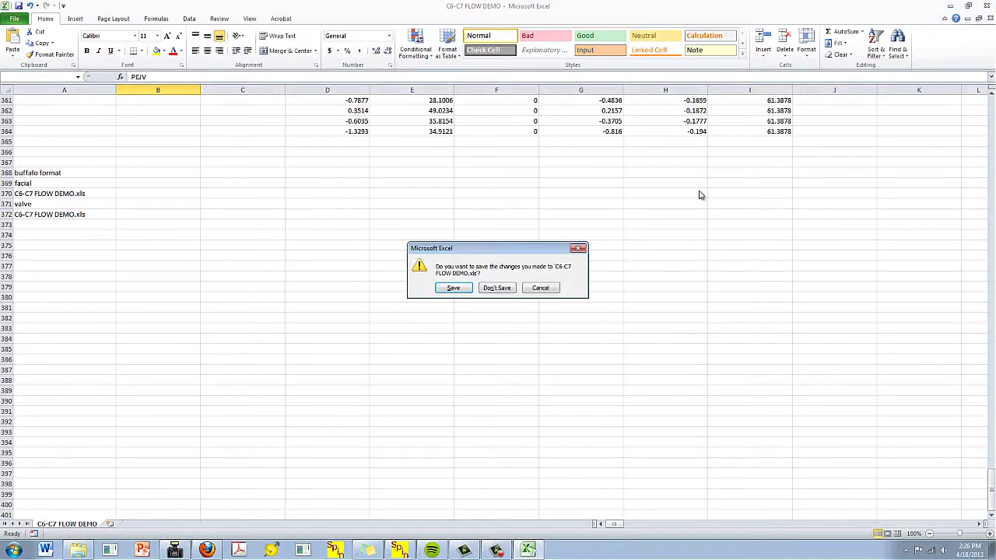
left_click(502, 287)
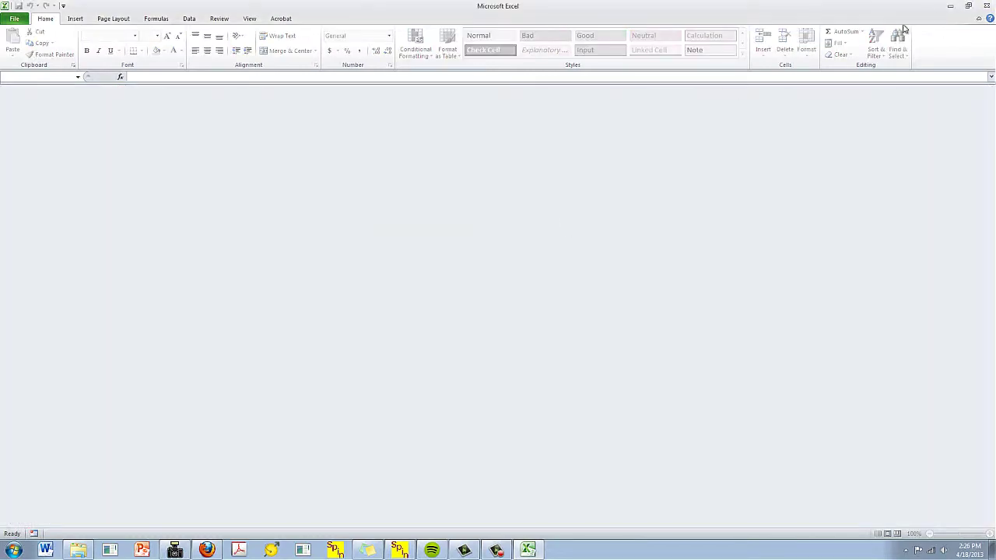
left_click(985, 6)
- Close the Flow Quantification Module and save the vessel contours as the tracked object file 'FLOW DEMO C6-C7.TOB'
left_click(407, 549)
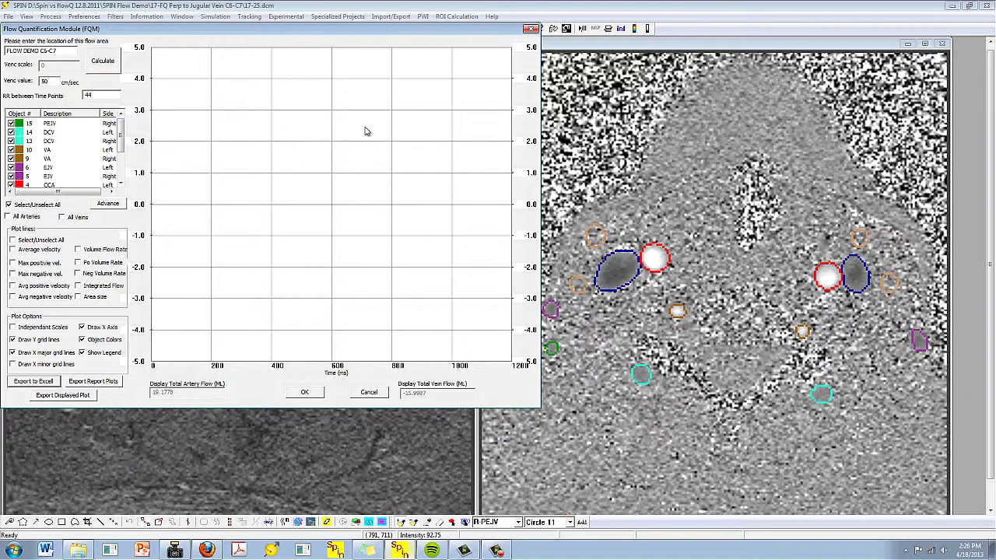
left_click(310, 393)
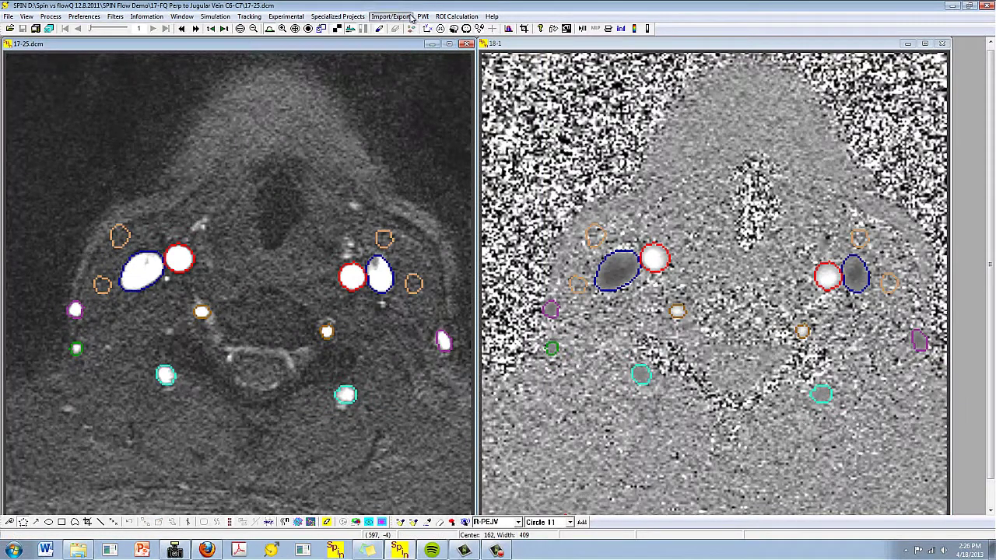
left_click(412, 17)
mouse_move(401, 17)
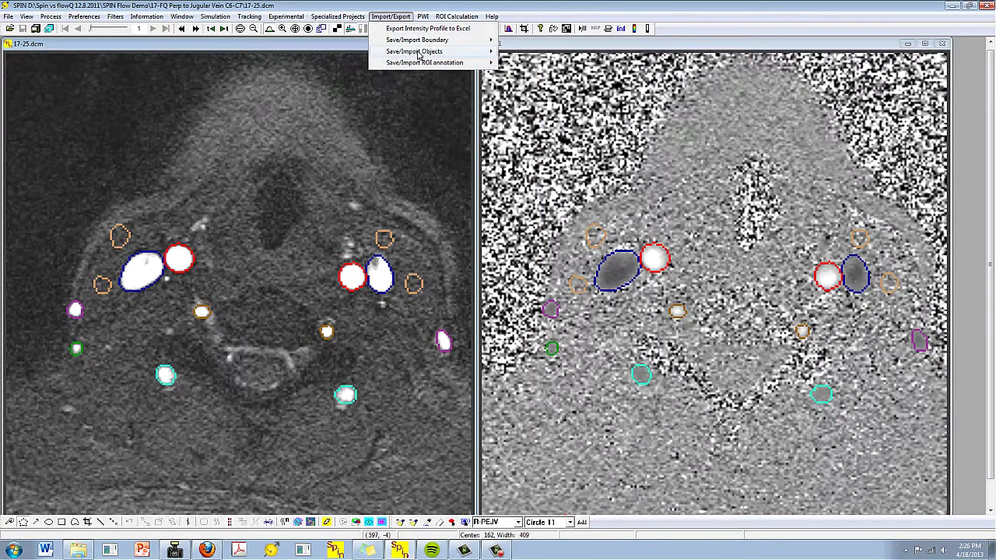
mouse_move(421, 51)
left_click(521, 73)
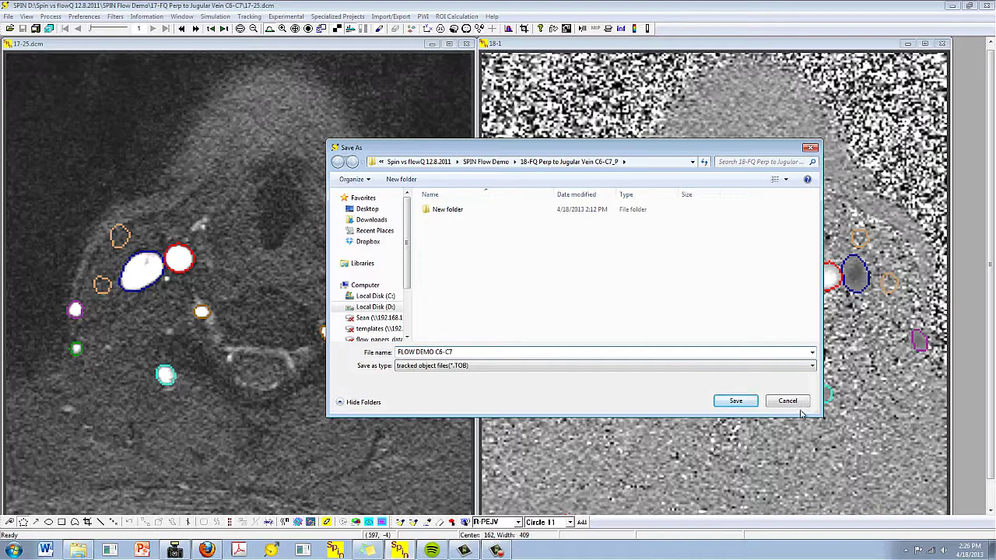
left_click(735, 401)
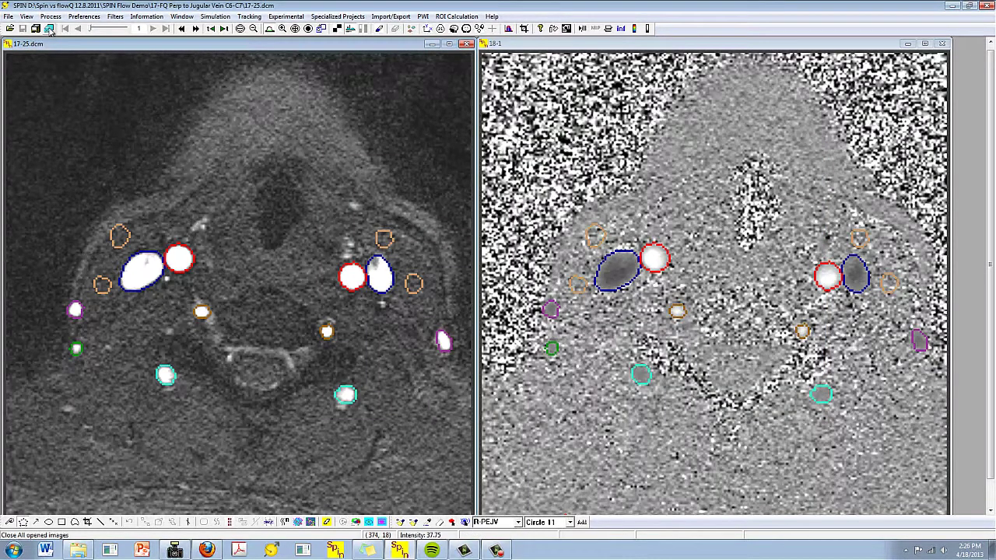